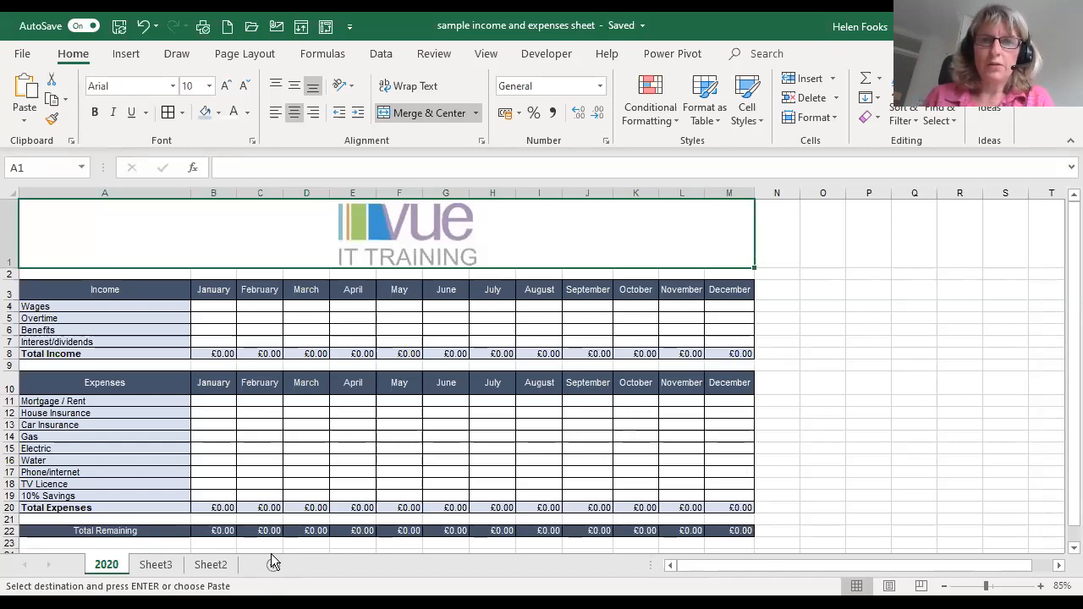
- Go to Sheet3 and enter the heading Income in cell A3
click(191, 565)
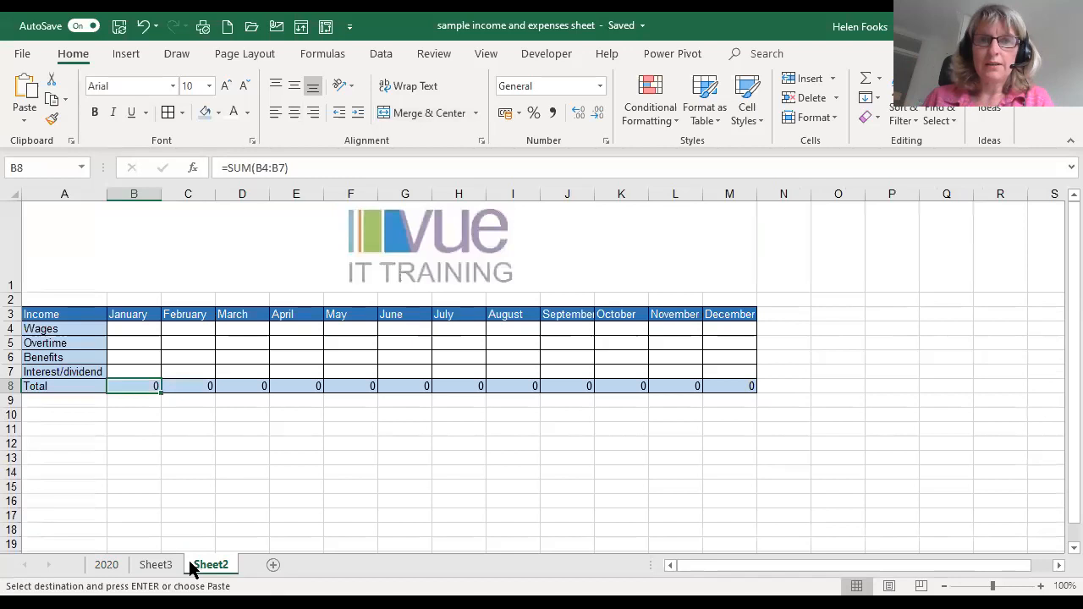
click(158, 566)
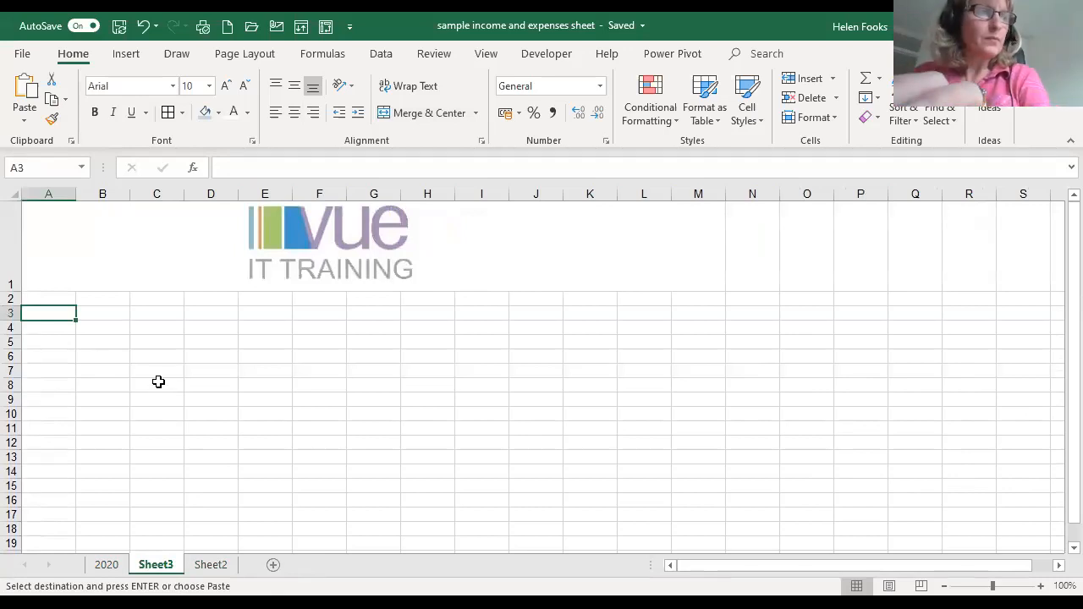
text(lom)
key(BackSpace)
key(BackSpace)
text(c)
key(BackSpace)
text(ncome)
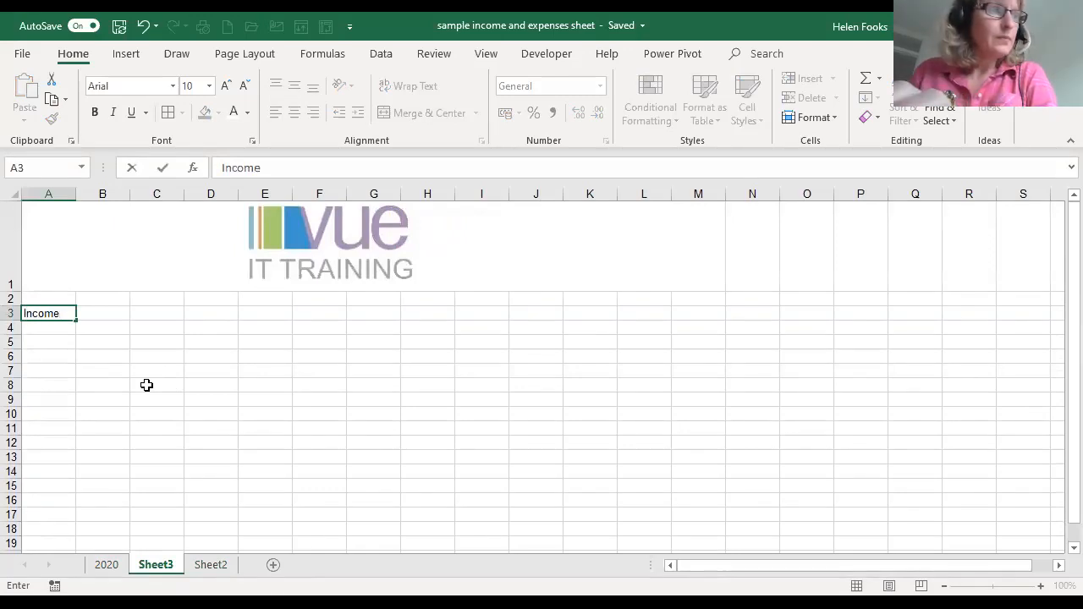
key(Return)
- Enter the row labels Wages in cell A4 and Overtime in cell A5
text(Wates)
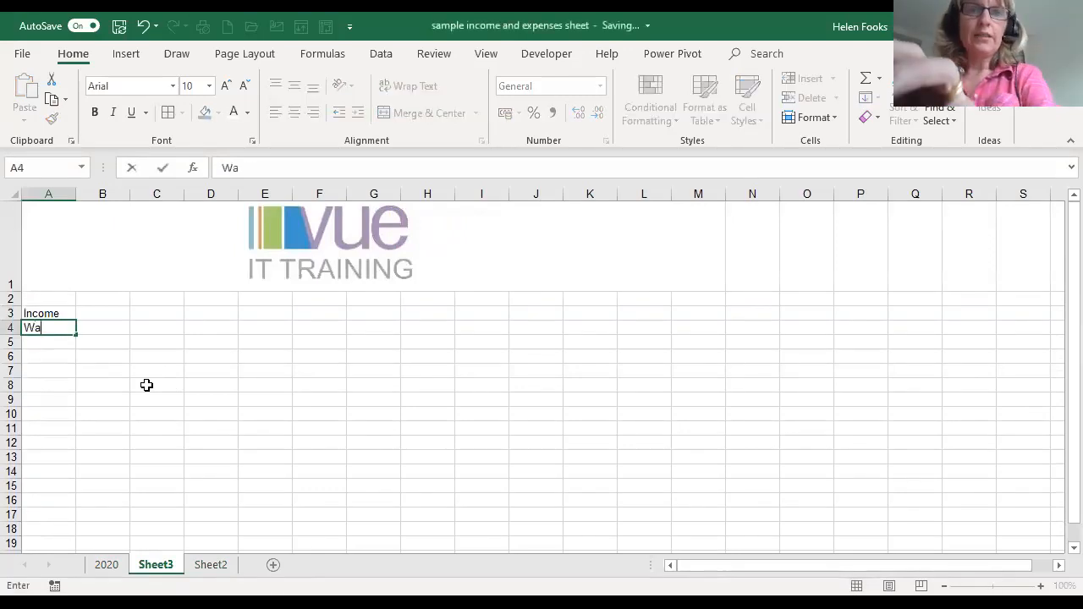
key(BackSpace)
key(BackSpace)
key(BackSpace)
text(ges)
key(Return)
text(O)
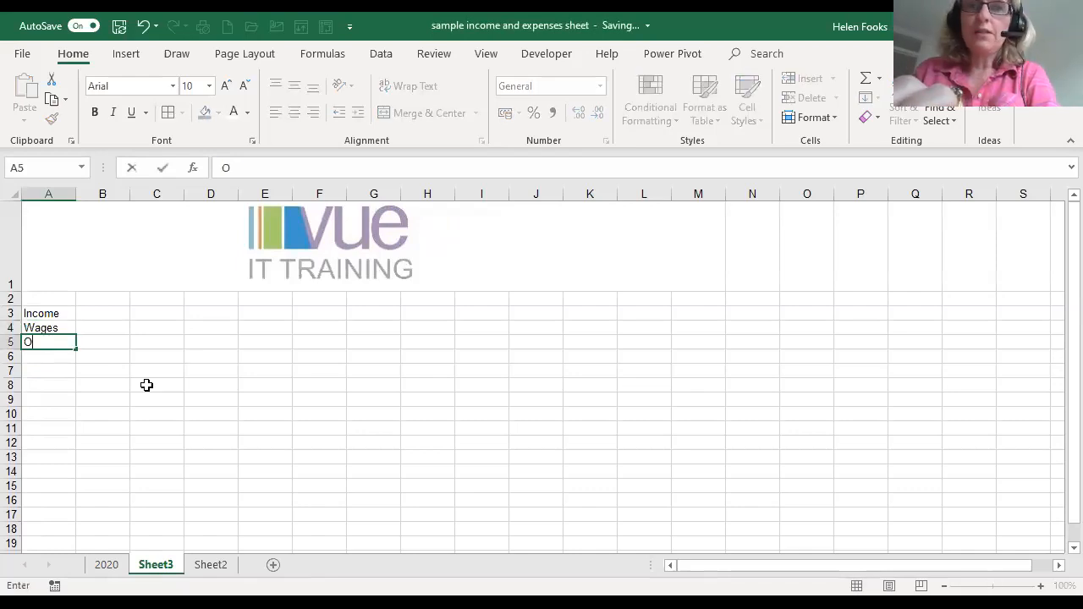
key(BackSpace)
text(Over)
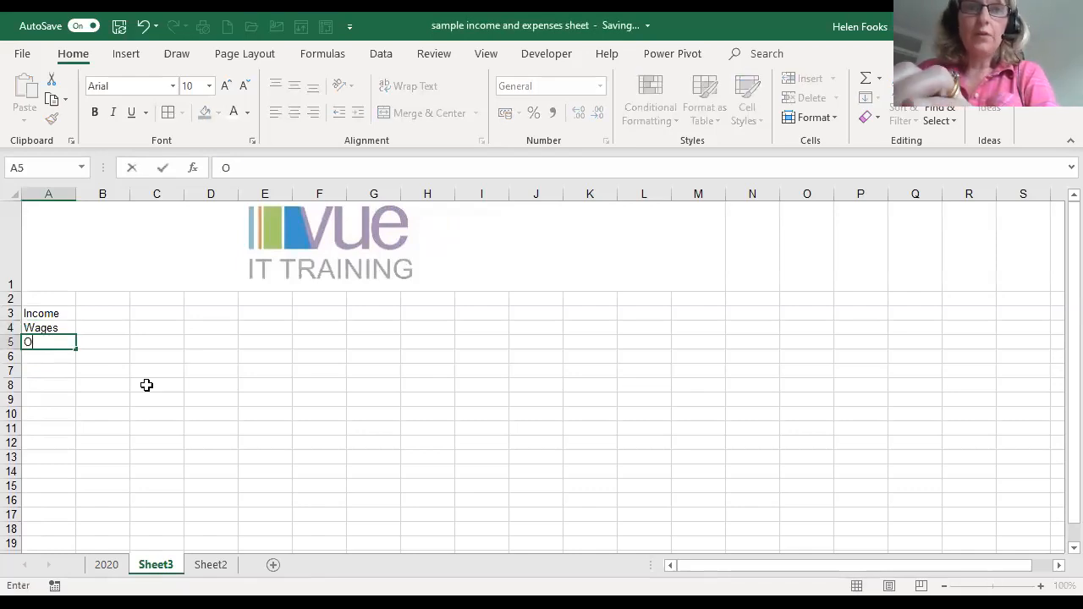
text(time)
key(Return)
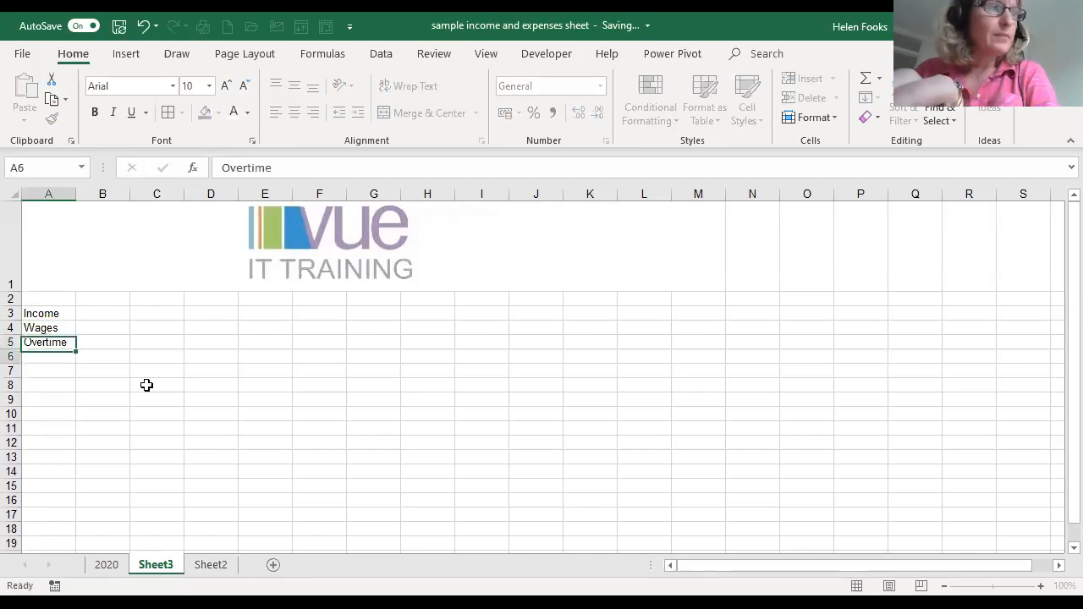
- Enter the row labels Benefits in cell A6 and Interest/dividend in cell A7
text(B)
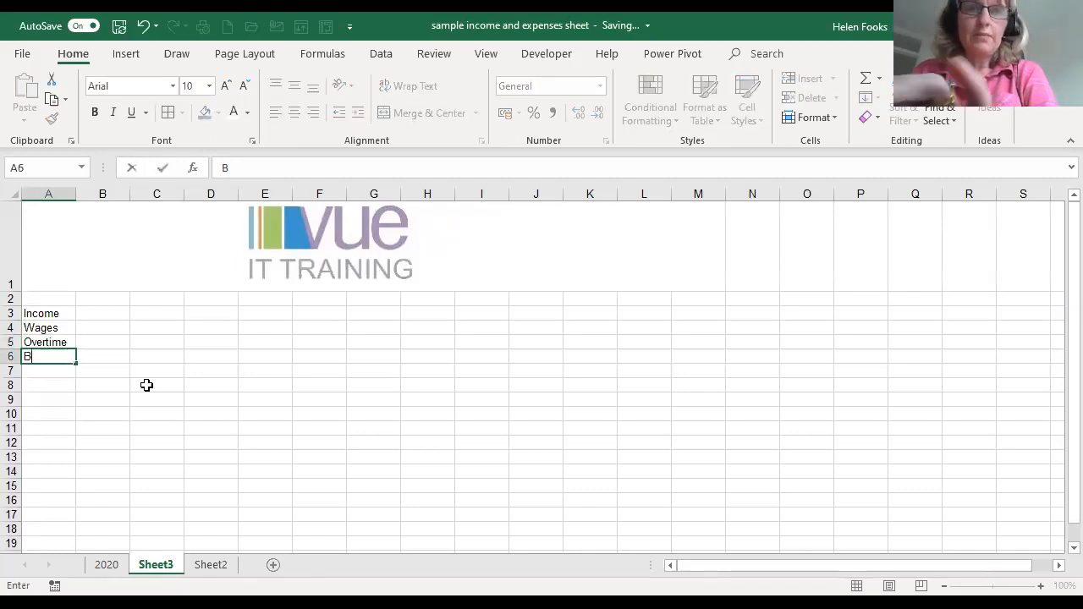
text(enefits)
key(Return)
text(Ind)
key(BackSpace)
text(tere)
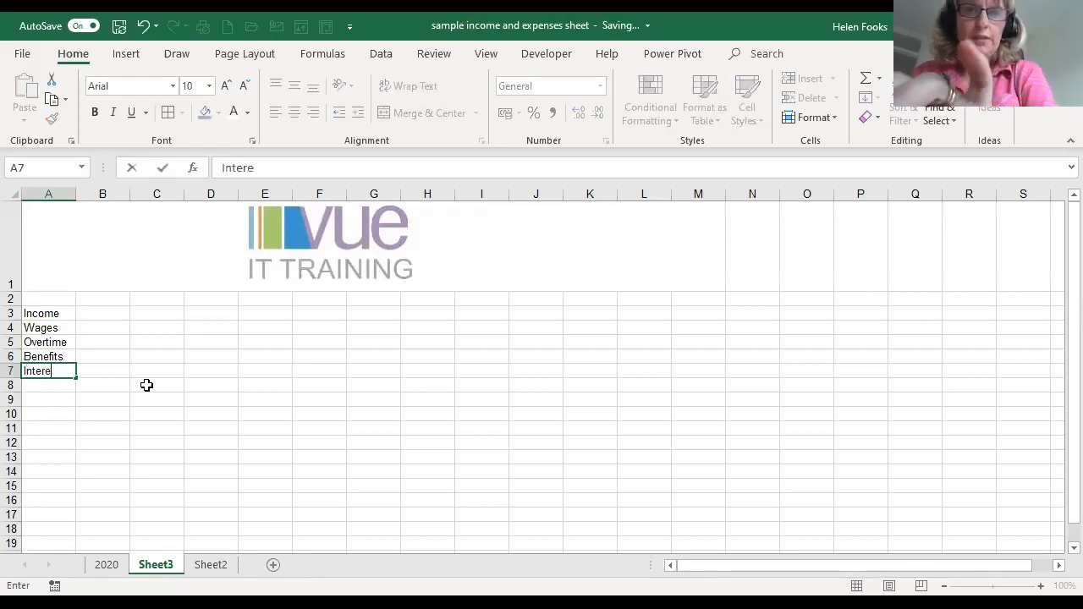
text(st/divid)
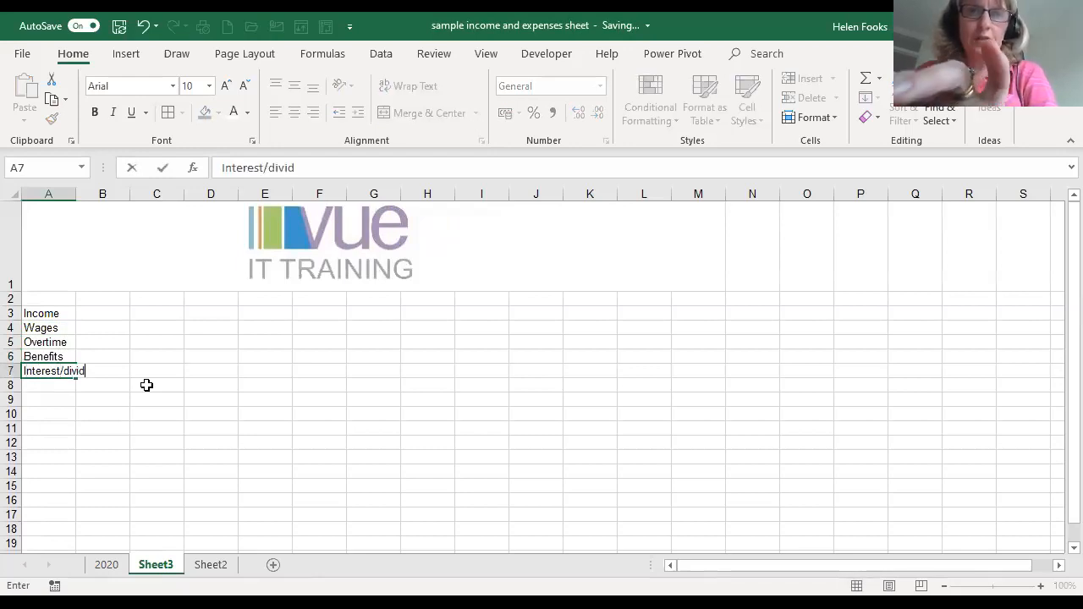
text(ents)
key(BackSpace)
key(BackSpace)
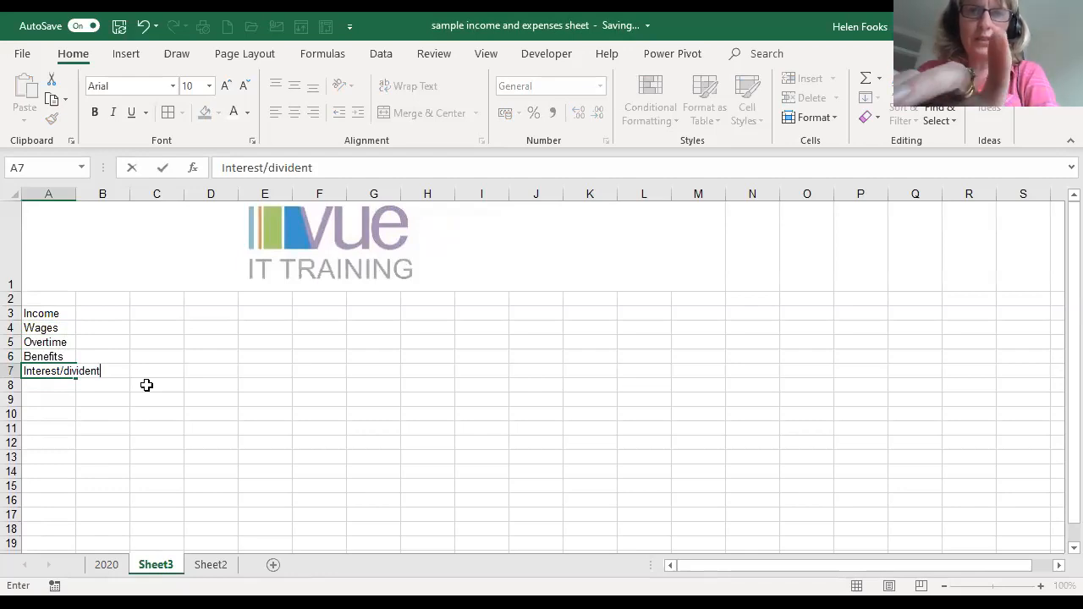
text(d)
key(Return)
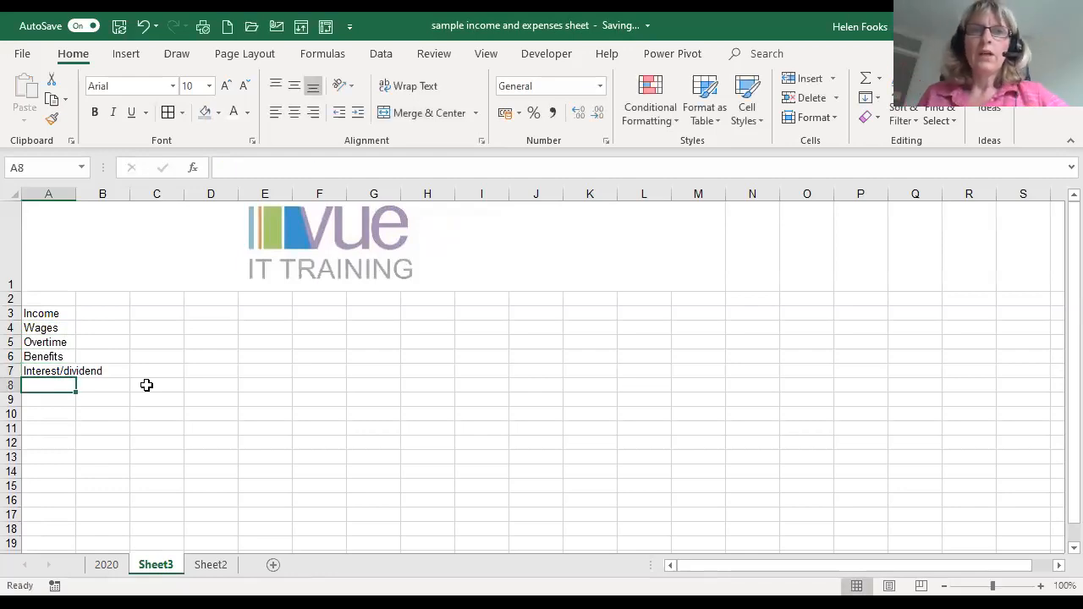
- Enter the label Total in cell A8 below the income categories
text(To)
key(BackSpace)
key(BackSpace)
text(tot)
key(BackSpace)
key(BackSpace)
key(BackSpace)
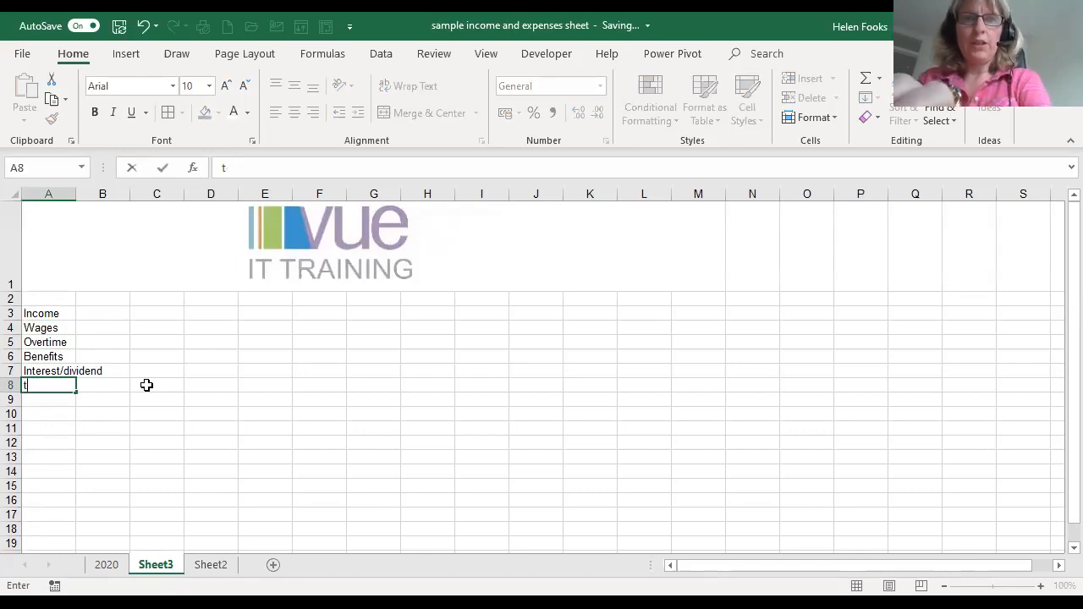
text(Total)
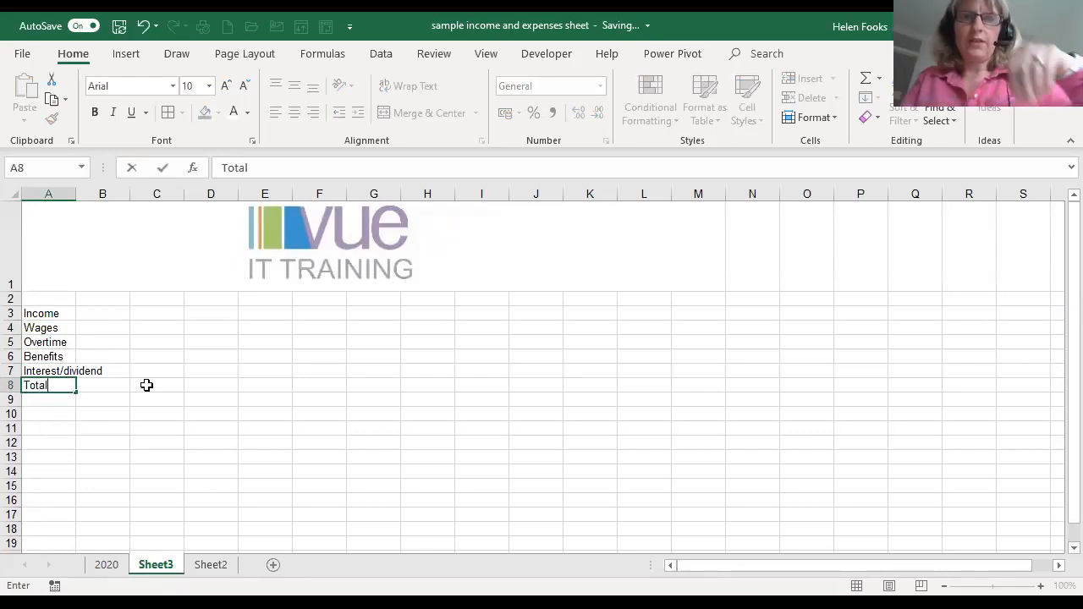
key(Return)
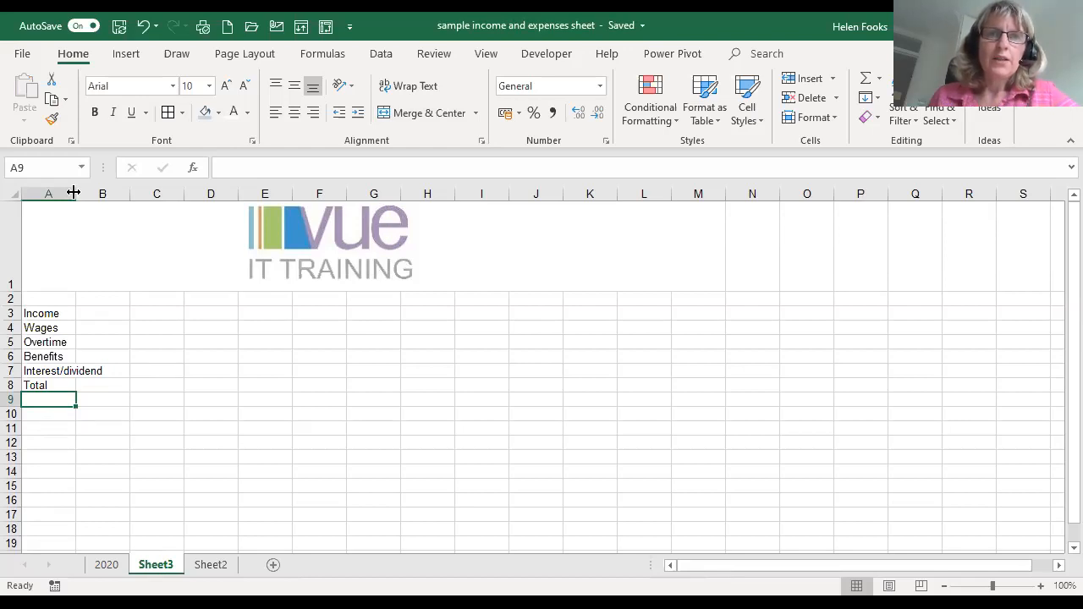
- Resize column A so its width fits the Interest/dividend label
drag(74, 193, 126, 194)
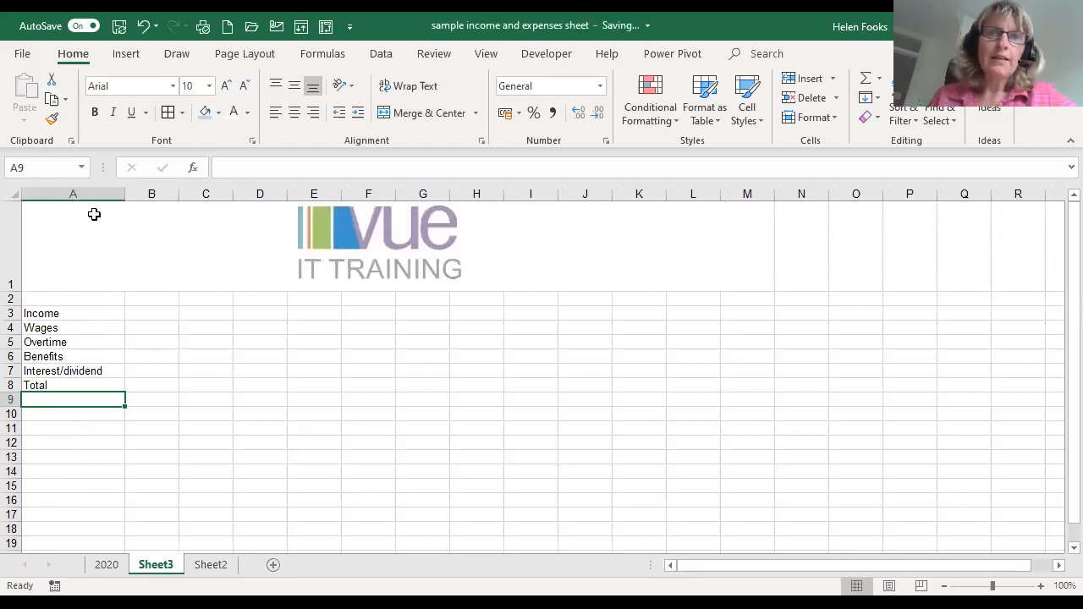
double_click(123, 196)
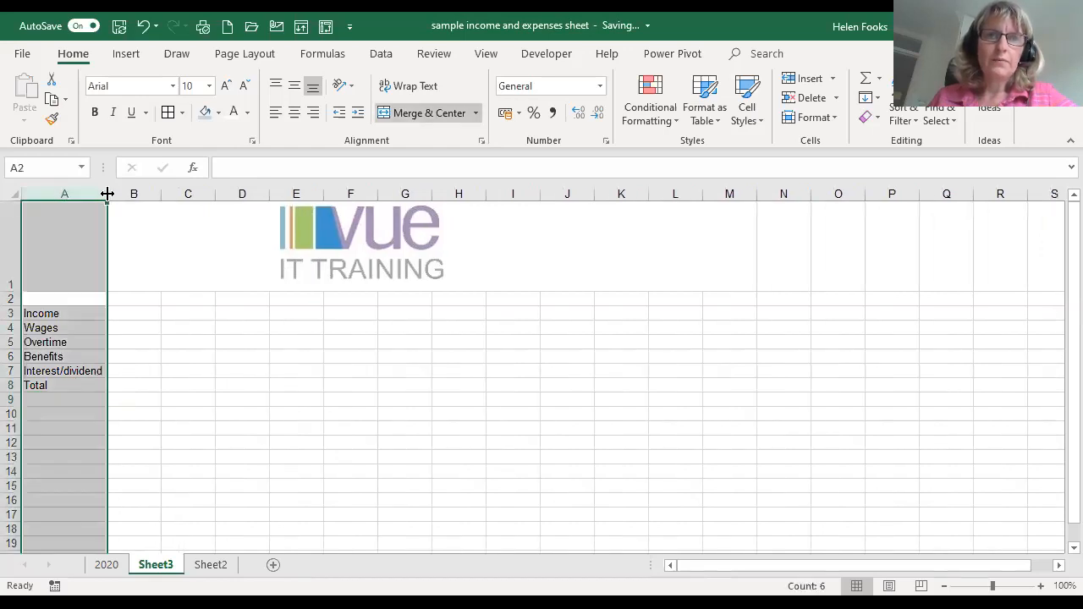
click(105, 328)
drag(109, 188, 62, 188)
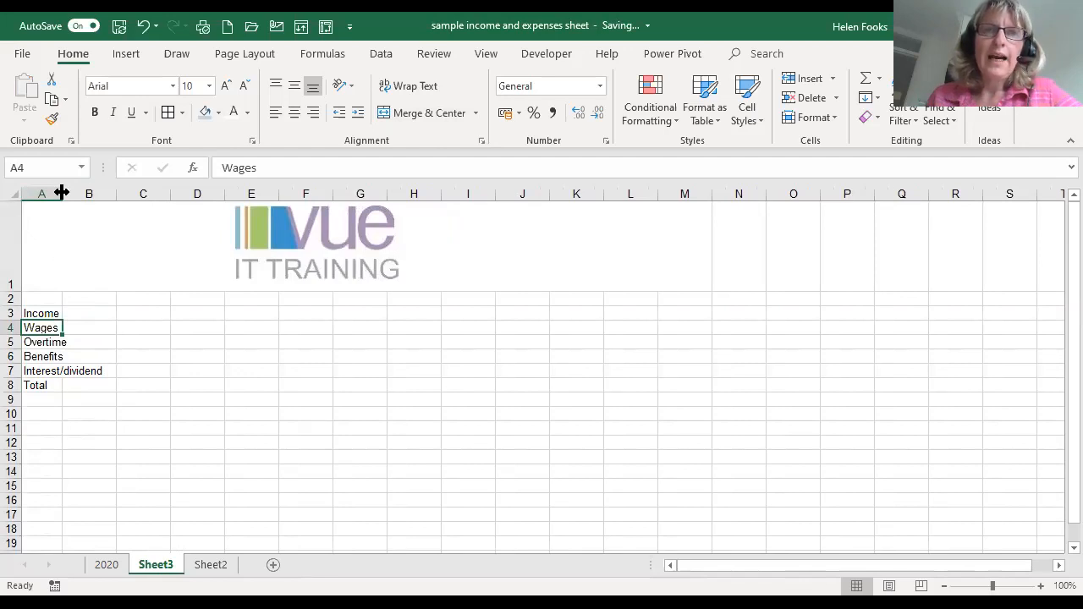
drag(62, 193, 107, 193)
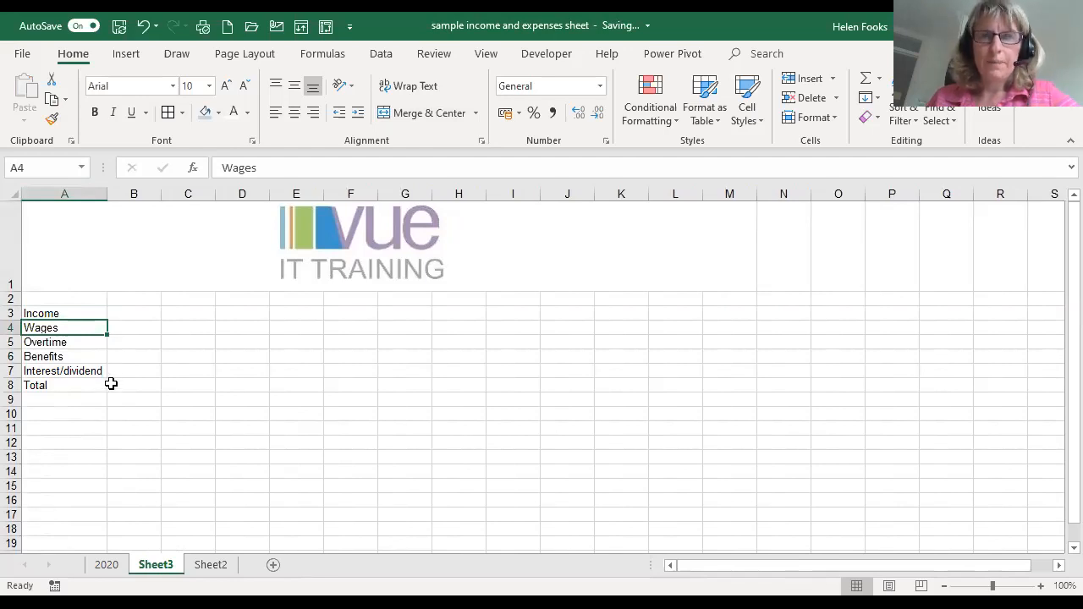
- Enter January as the first month heading in cell B3
click(123, 314)
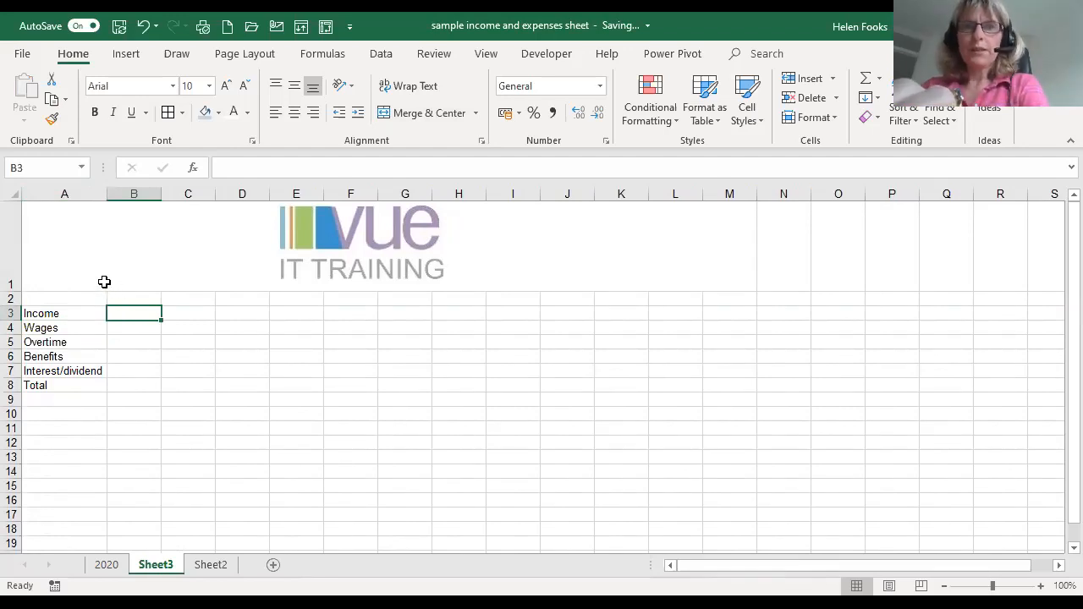
text(Ja)
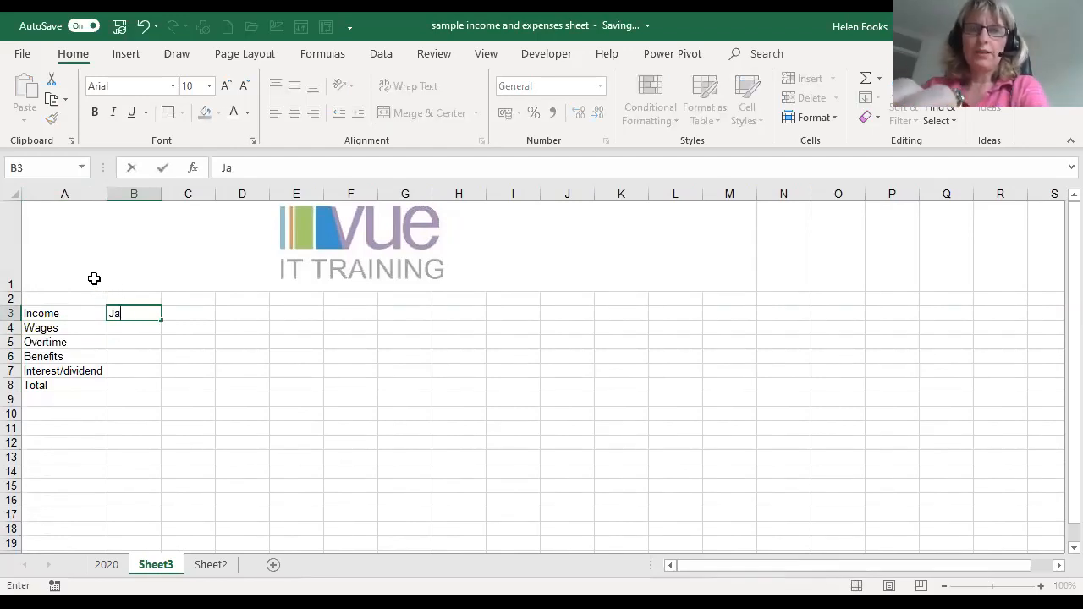
text(nu)
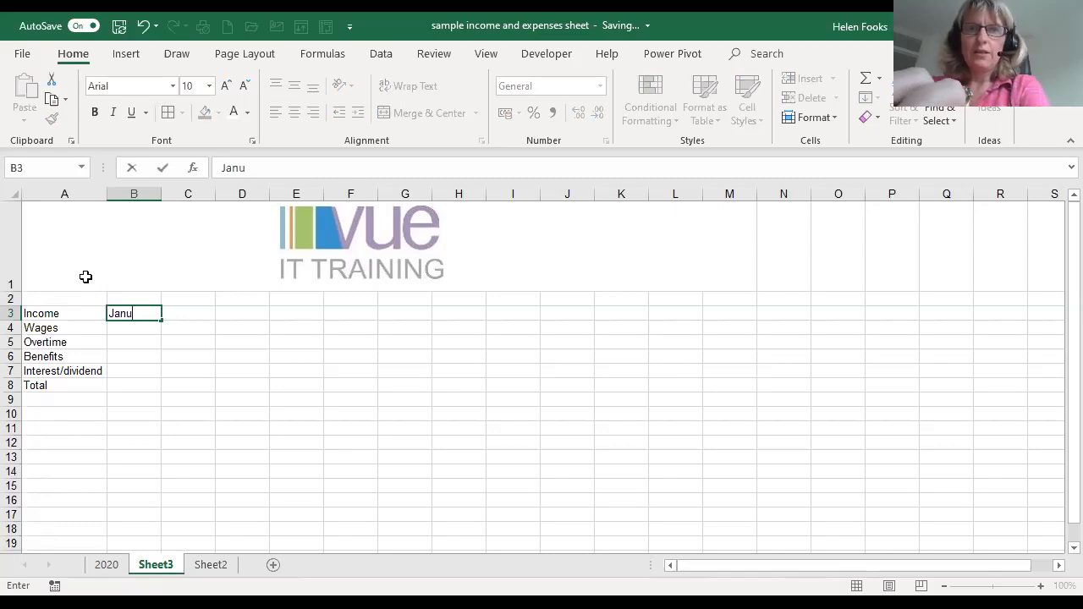
text(ary)
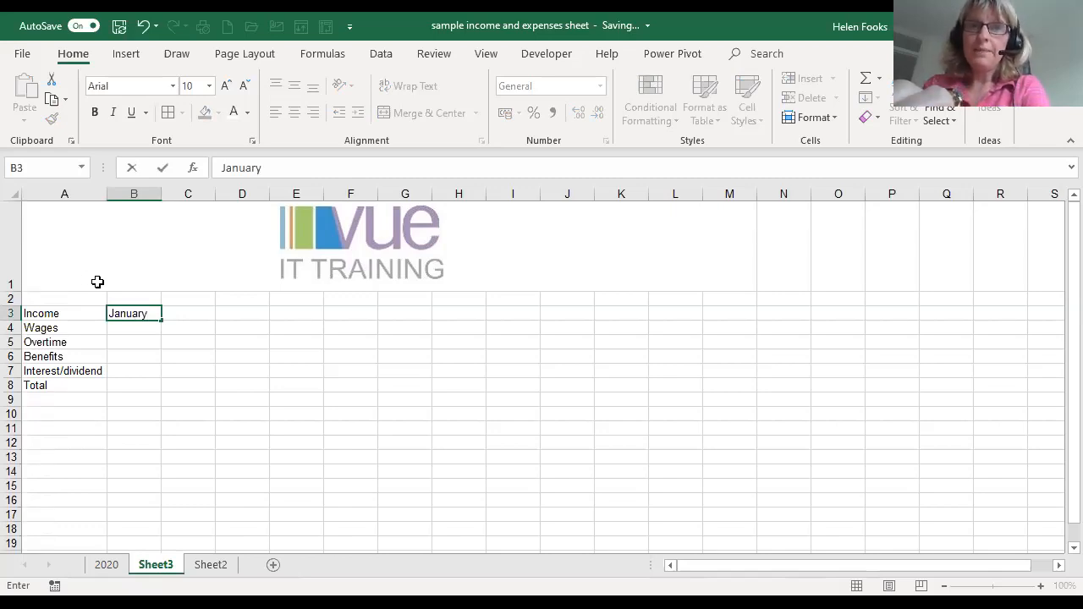
key(Return)
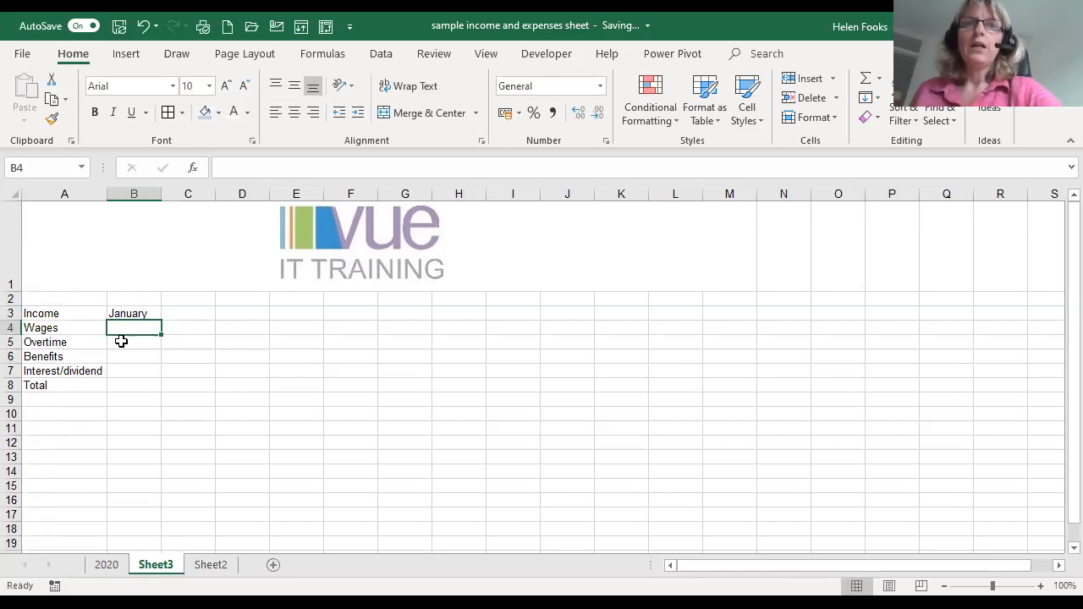
- Fill the month series from January in B3 across to December in M3, and autofit column J to show September fully
click(149, 313)
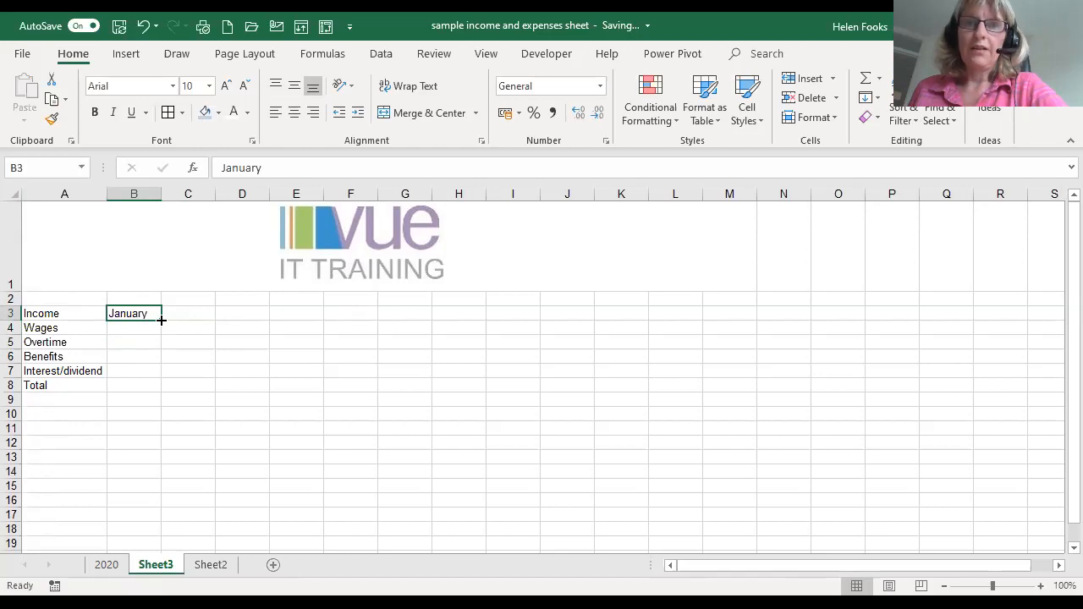
drag(160, 320, 173, 318)
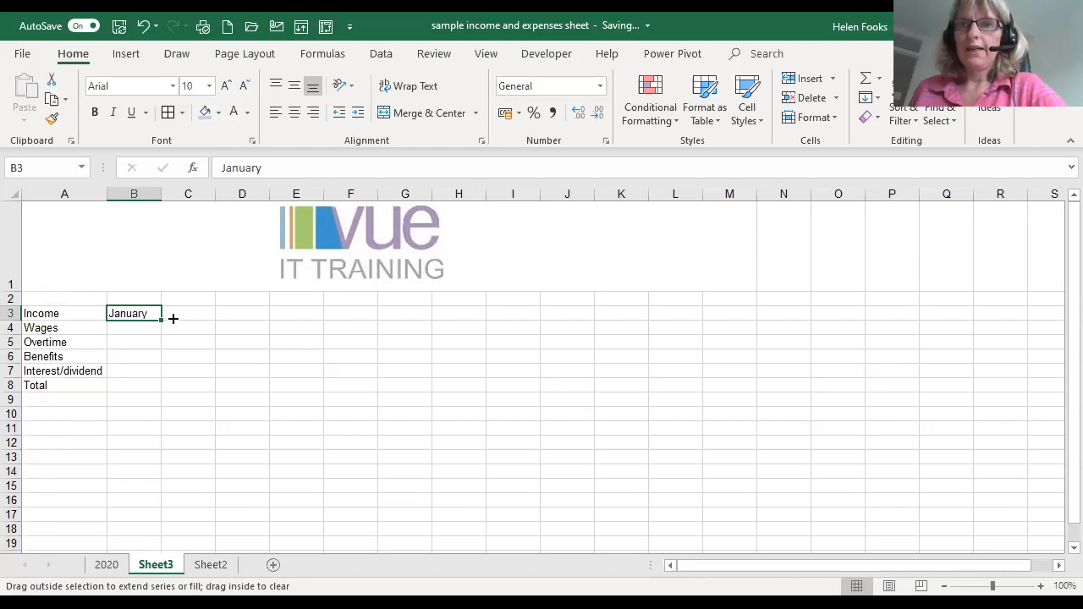
drag(173, 318, 760, 312)
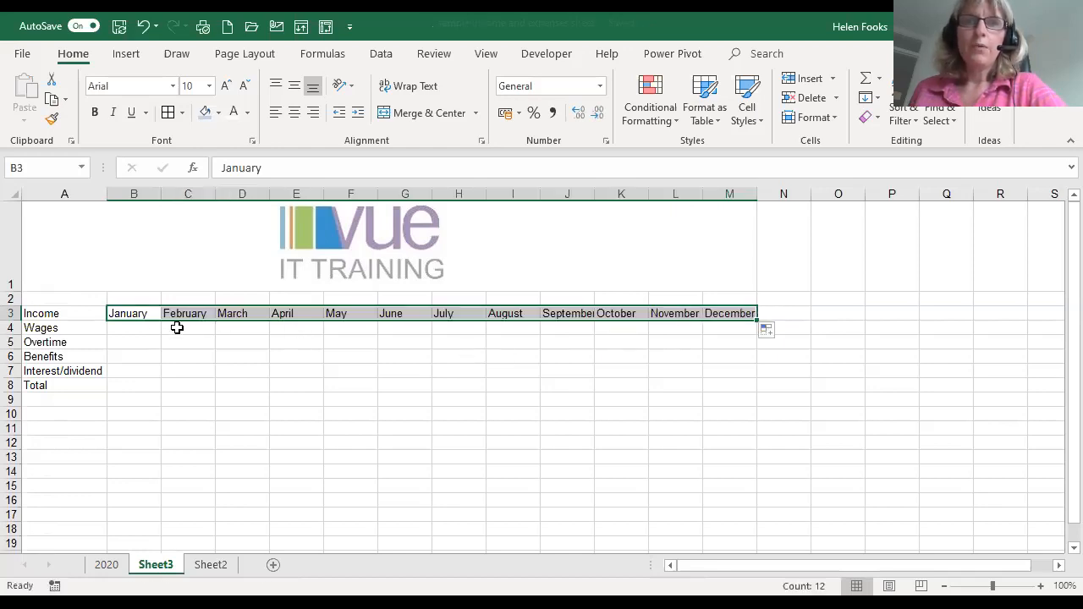
click(150, 331)
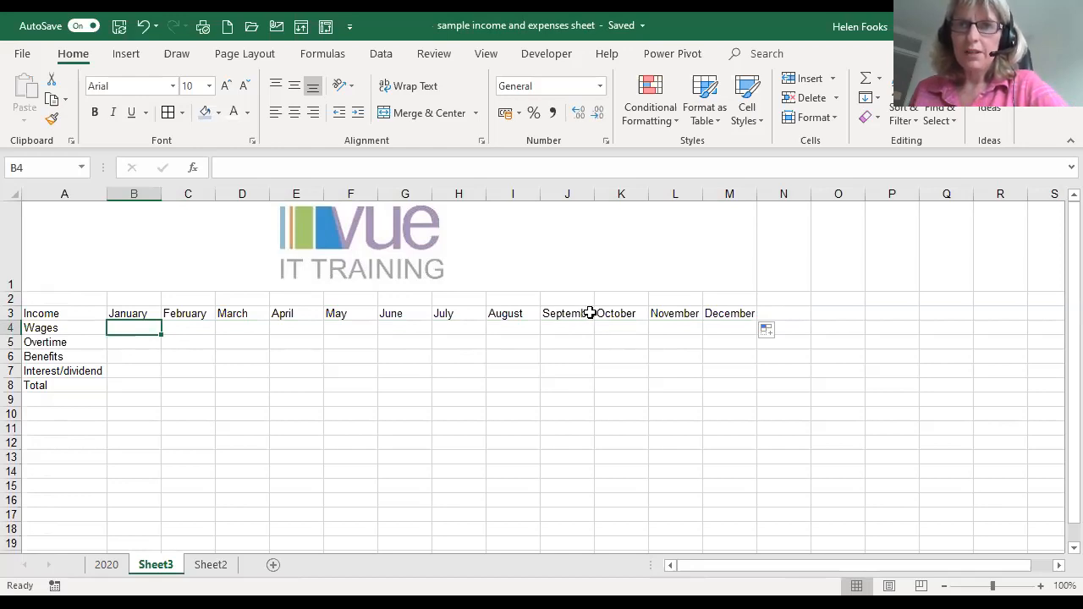
double_click(595, 194)
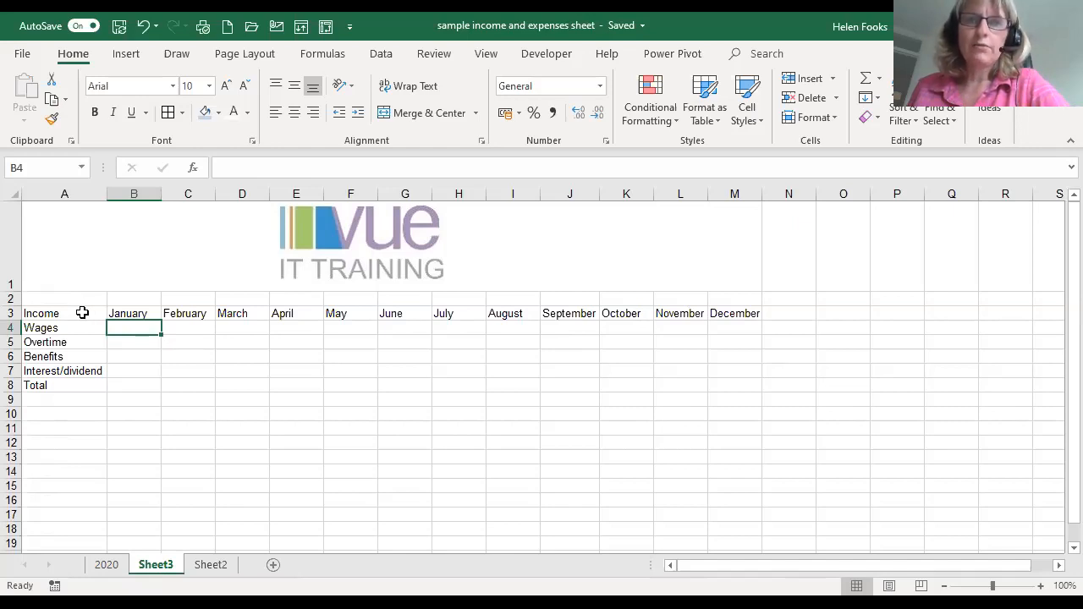
drag(82, 313, 87, 382)
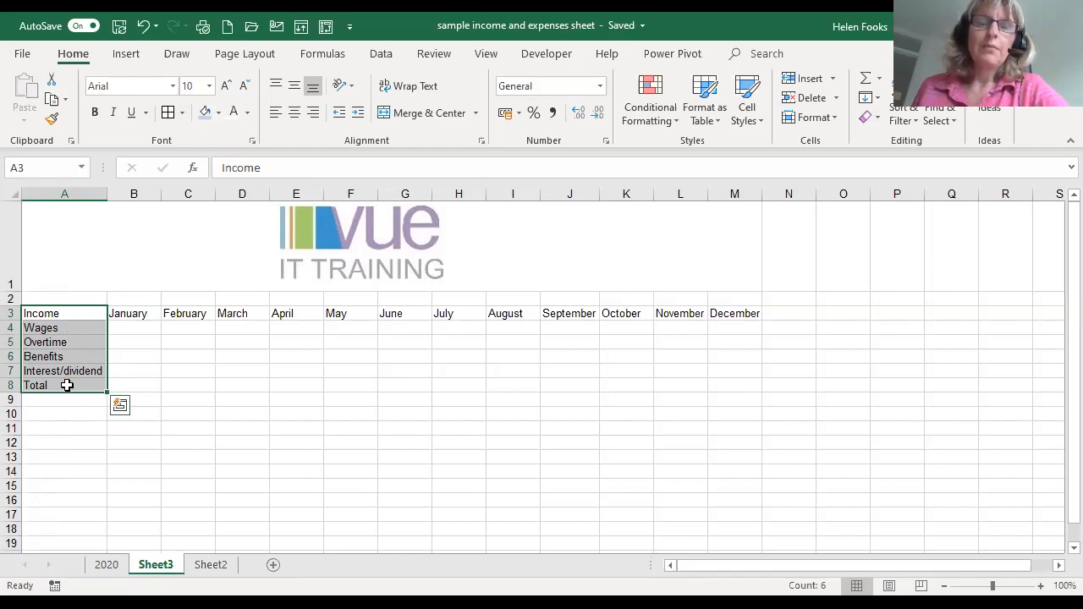
click(233, 365)
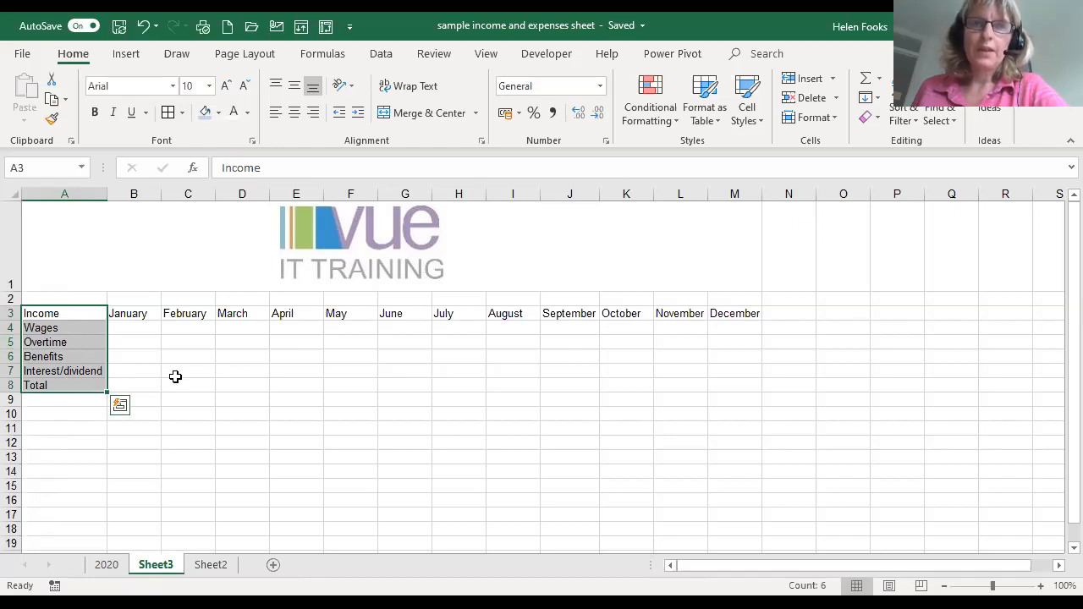
click(70, 313)
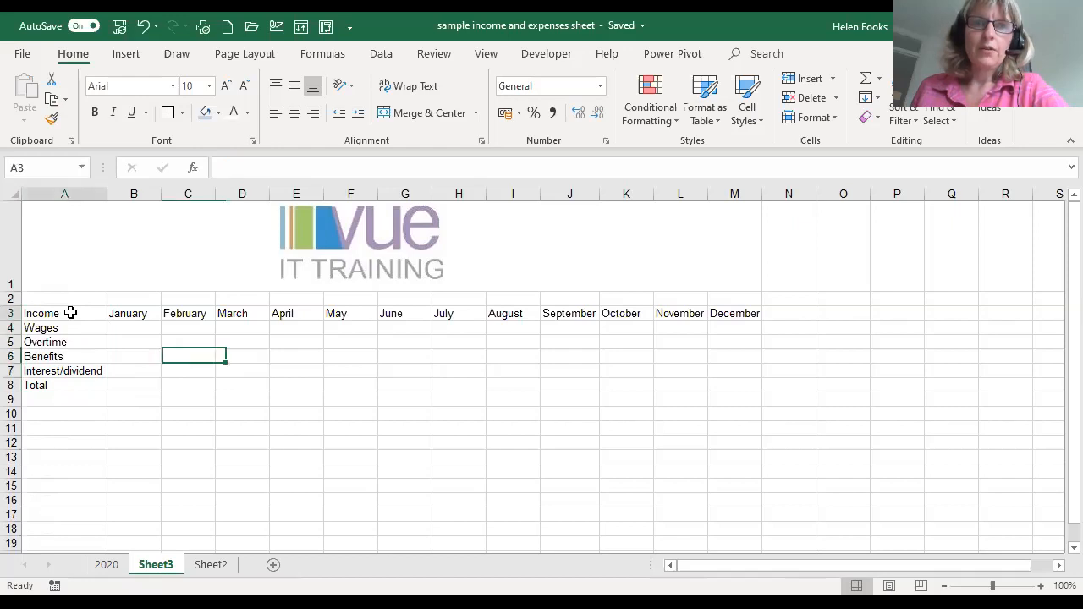
drag(70, 313, 70, 327)
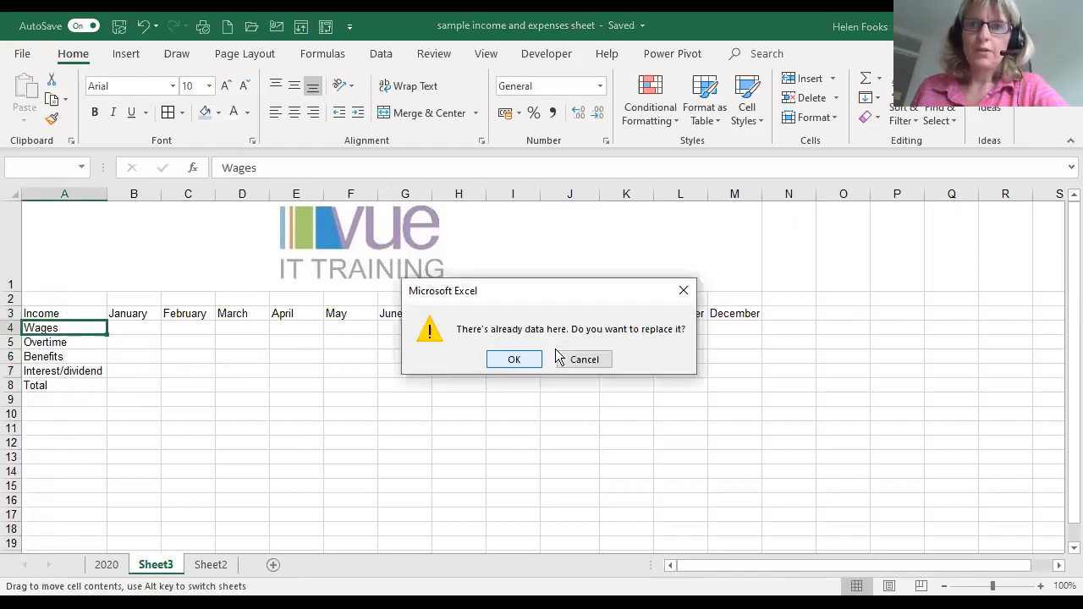
click(575, 360)
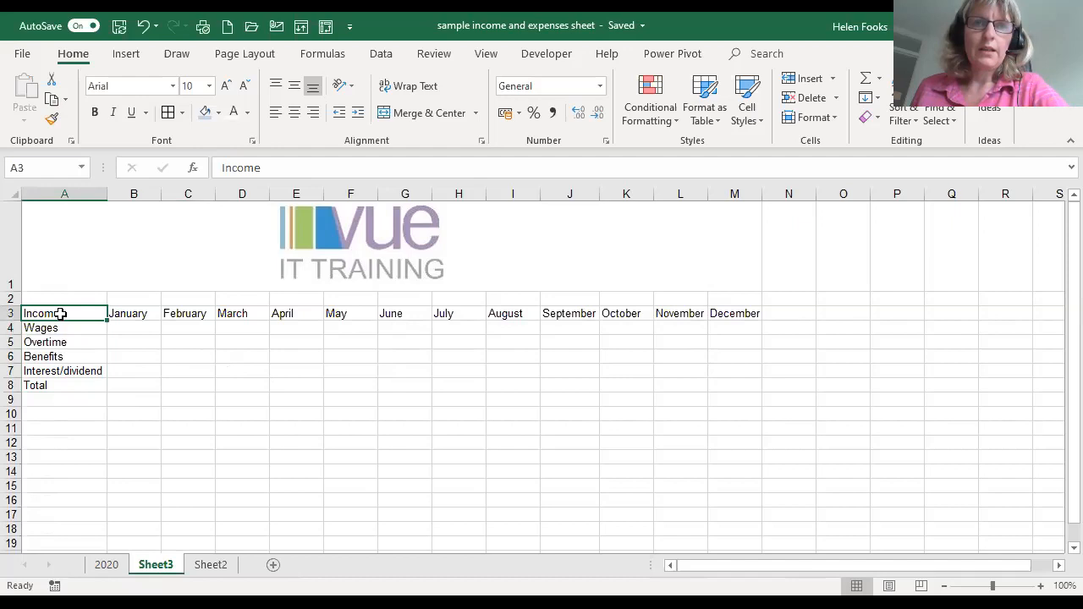
drag(63, 313, 61, 383)
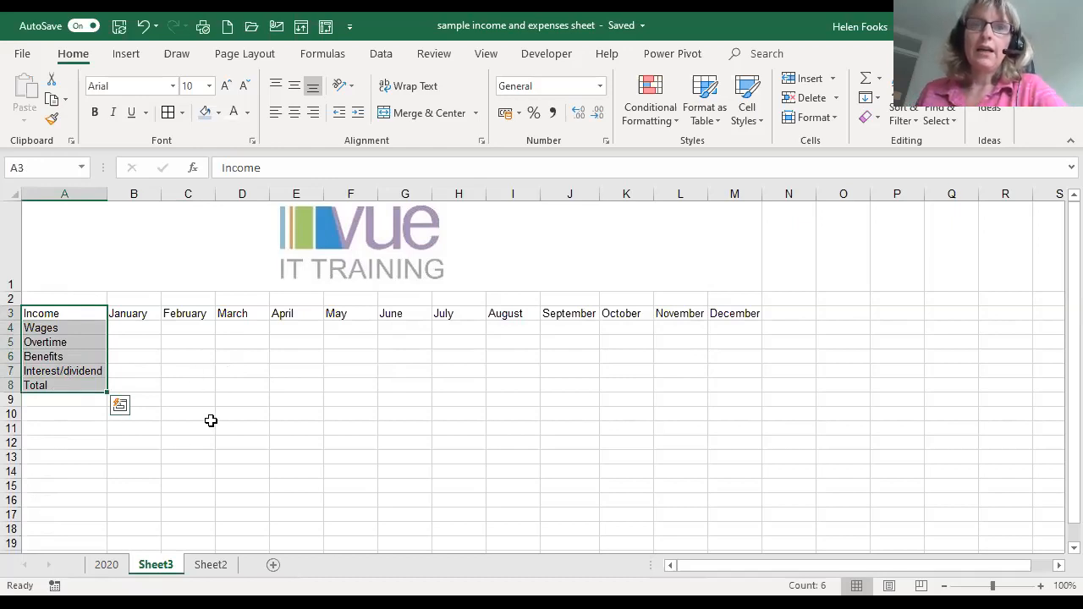
double_click(91, 455)
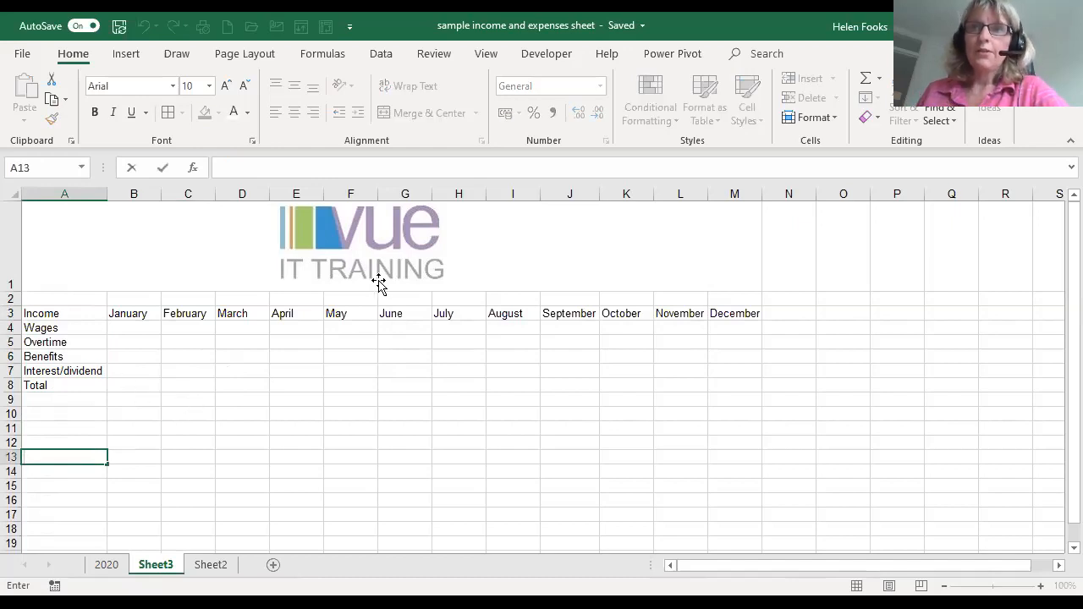
click(572, 57)
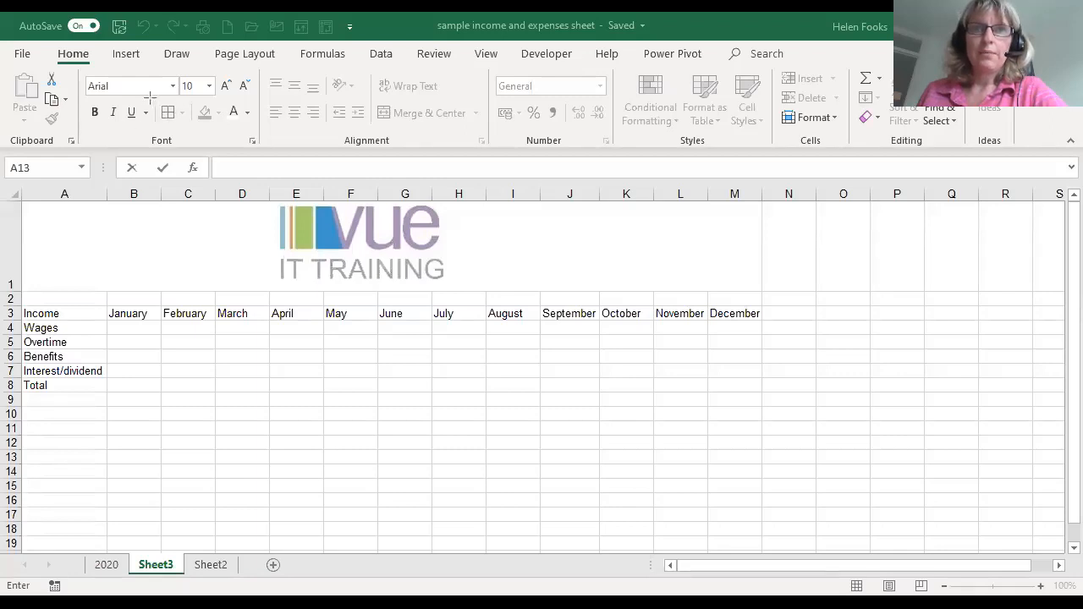
mouse_move(150, 93)
mouse_down()
mouse_move(171, 112)
mouse_move(262, 131)
mouse_up()
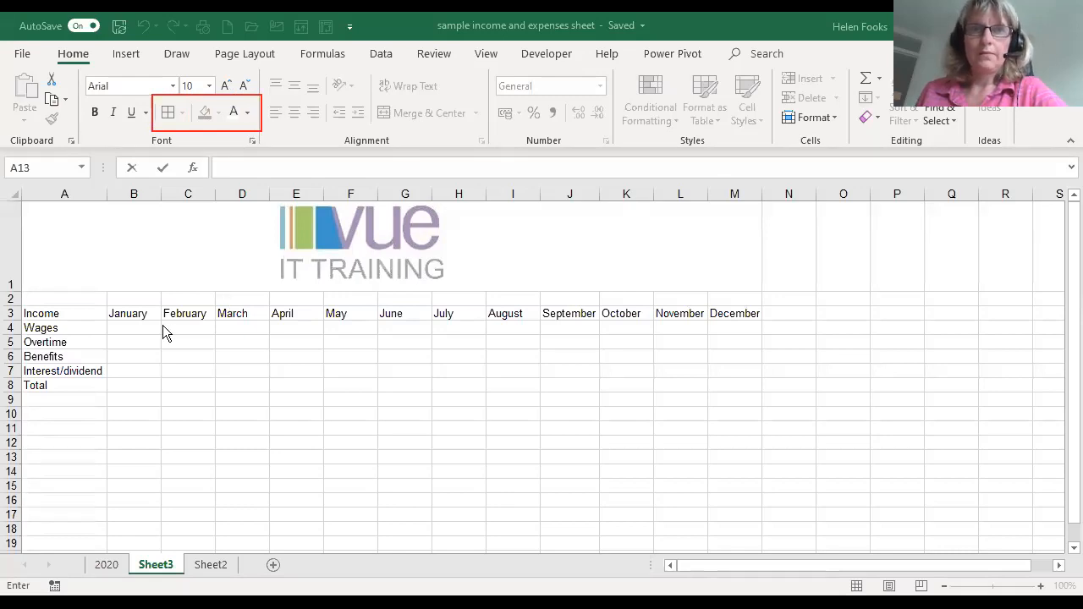
click(140, 330)
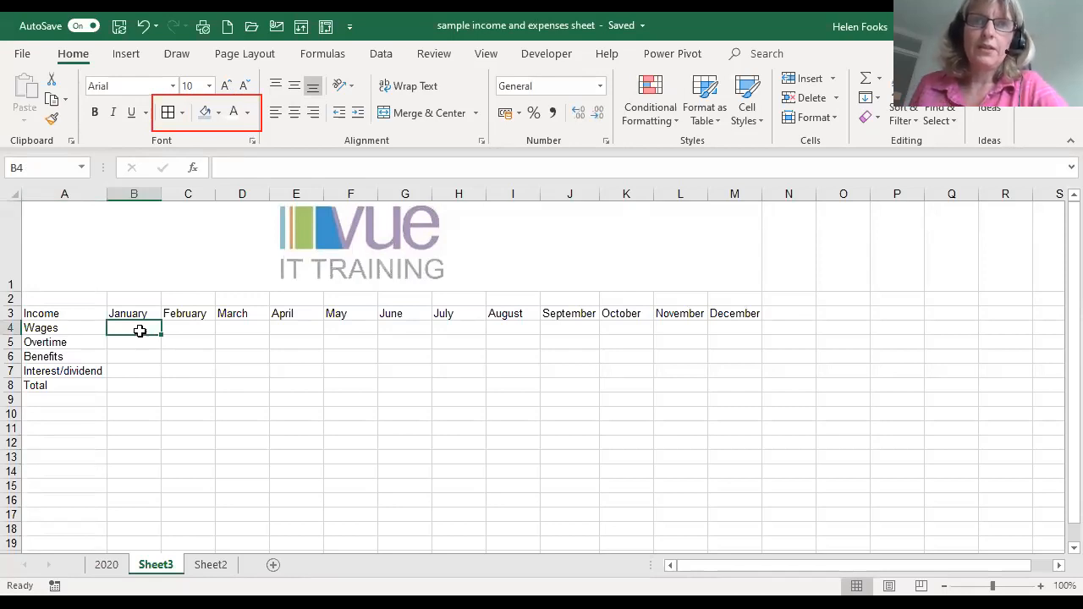
click(168, 116)
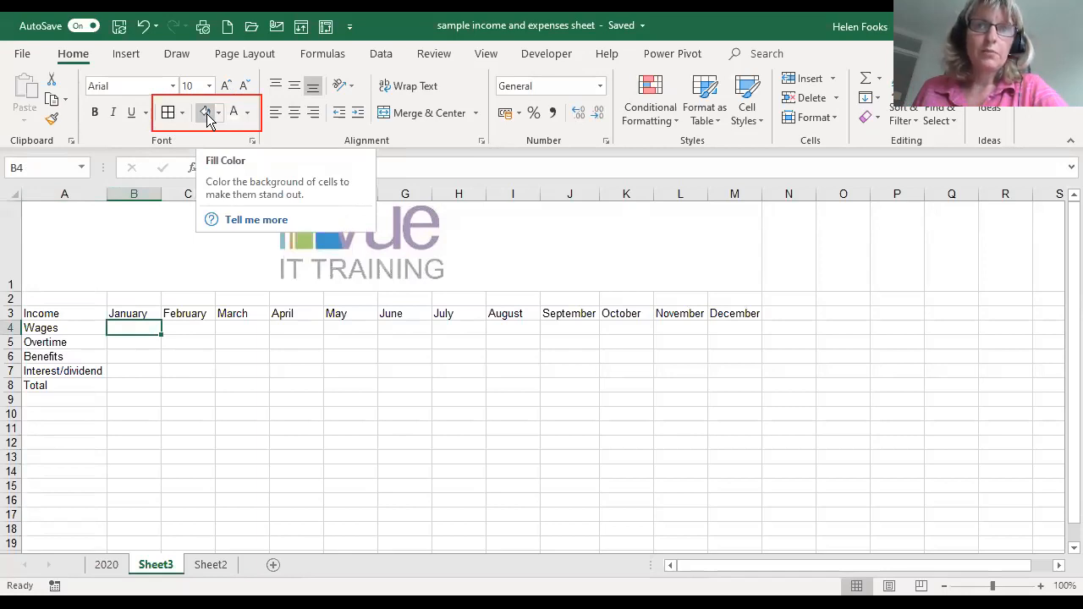
click(176, 398)
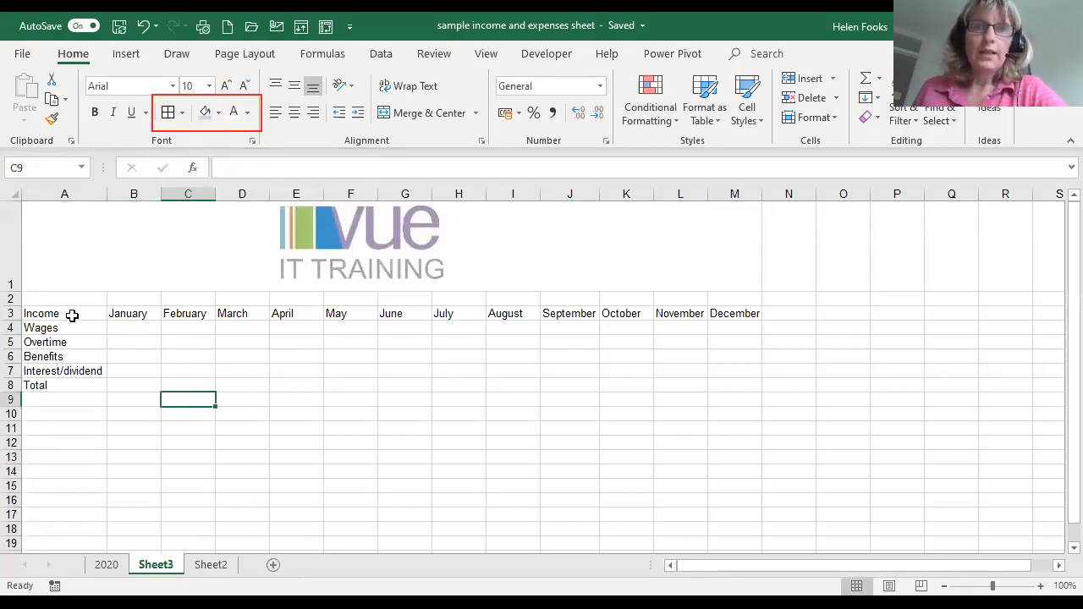
- Apply a top border to the income table range A3:M8
drag(72, 314, 731, 382)
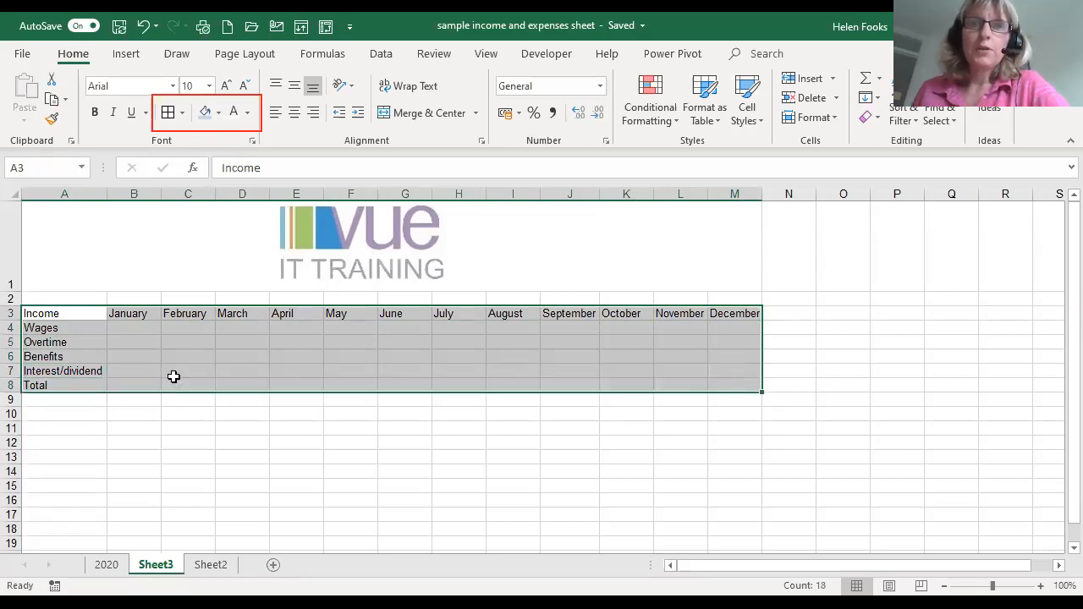
click(180, 116)
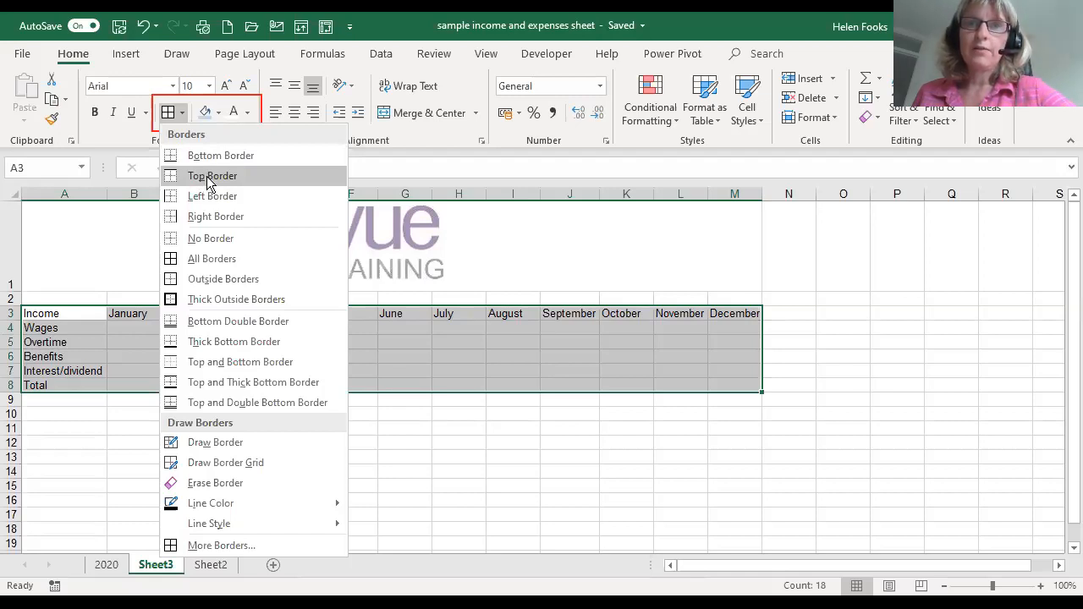
click(209, 182)
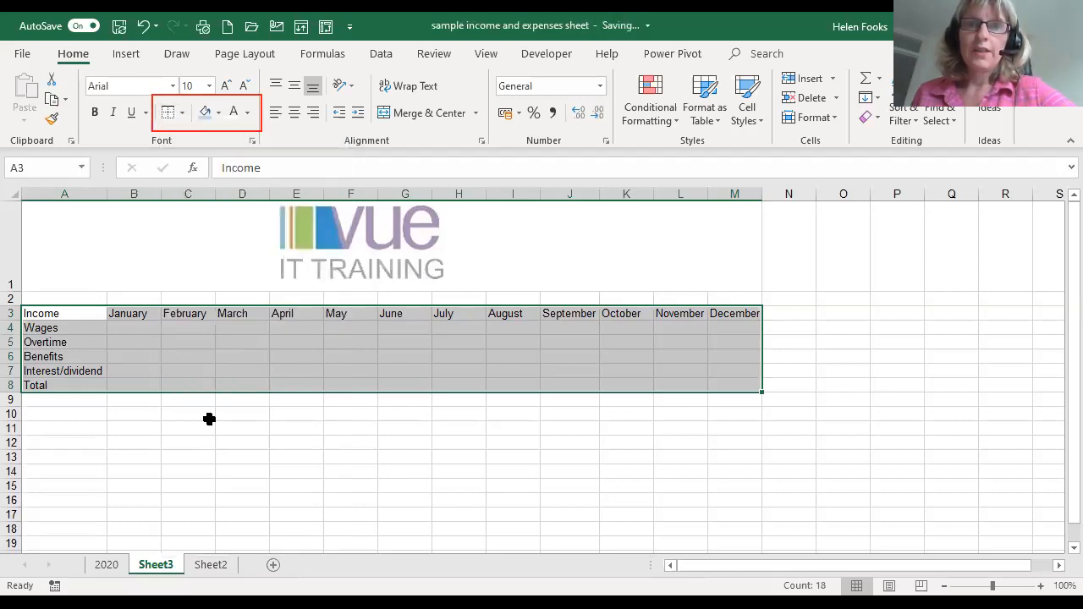
click(209, 416)
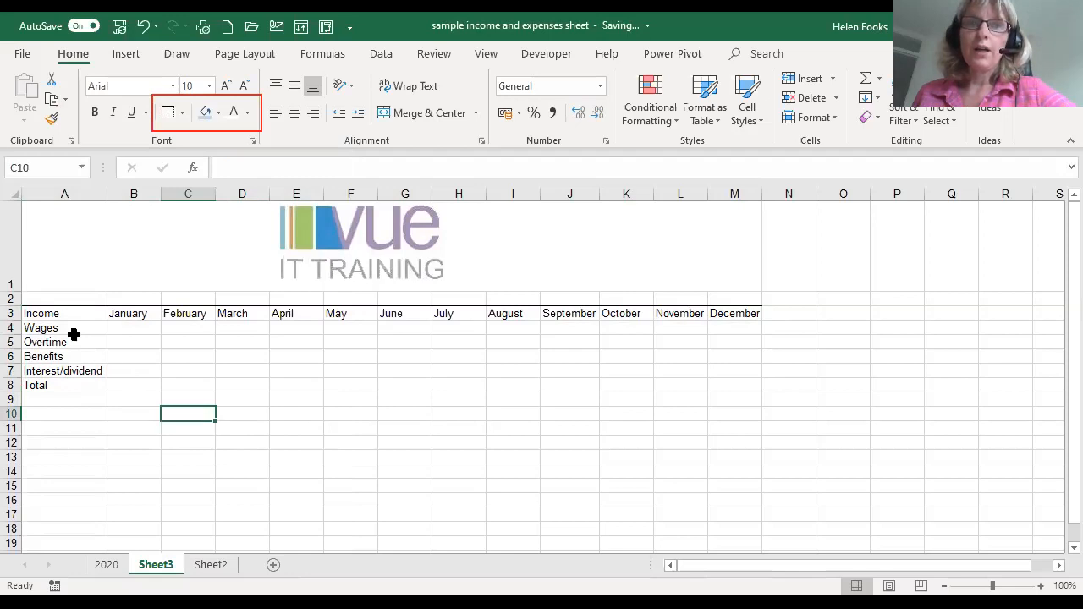
- Add a bottom border to the income table range A3:M8
drag(69, 314, 723, 383)
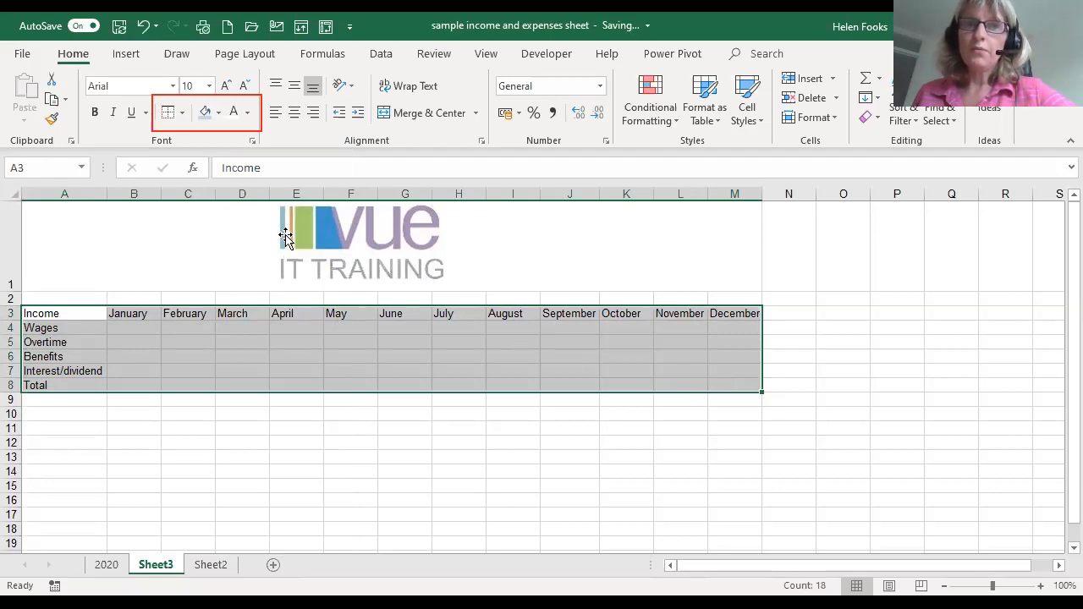
click(180, 115)
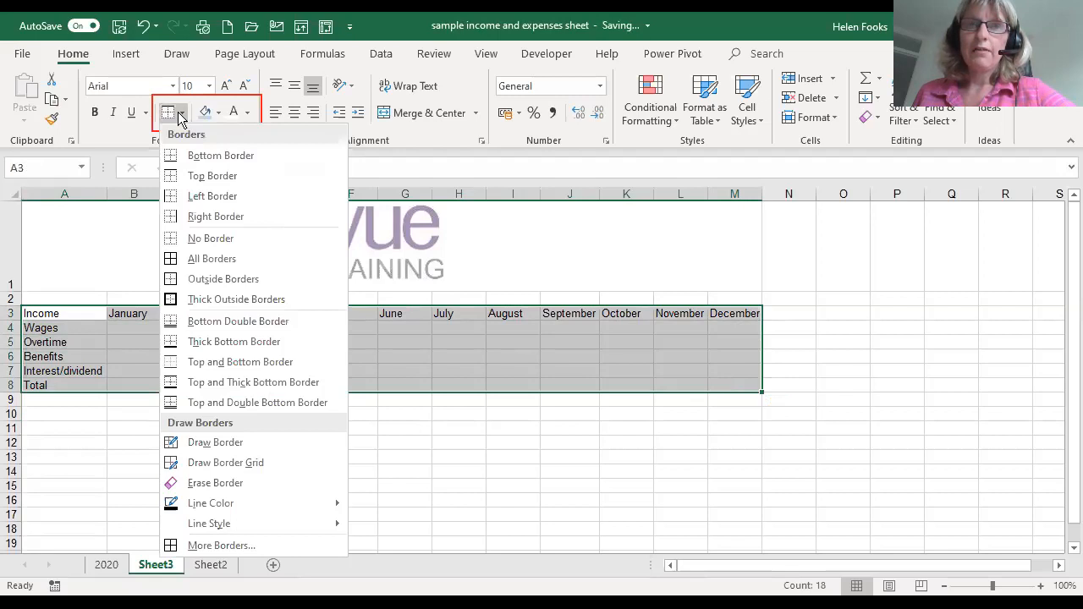
click(214, 157)
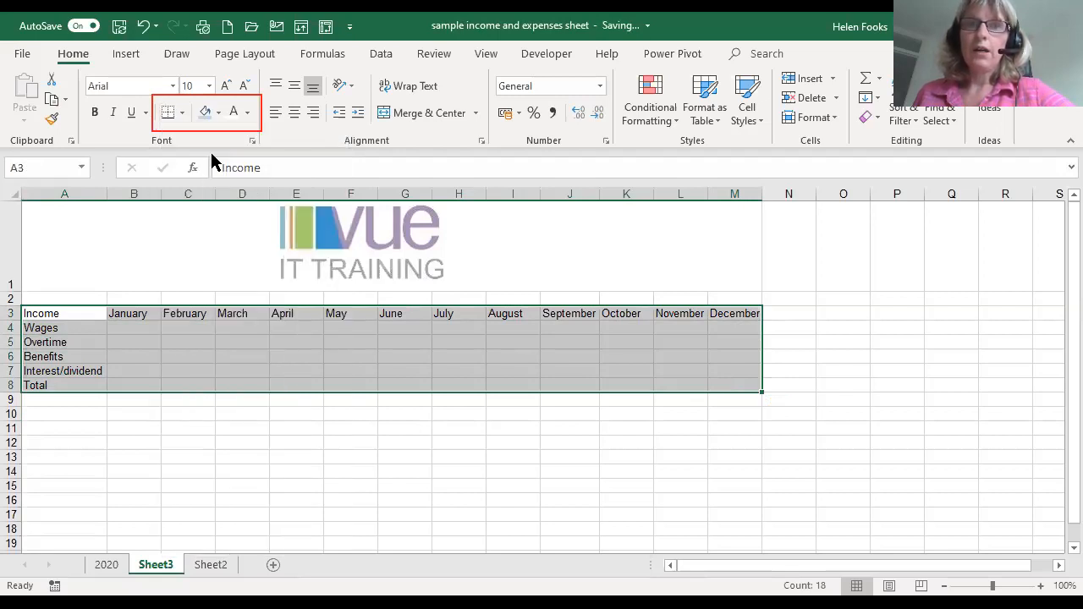
click(290, 441)
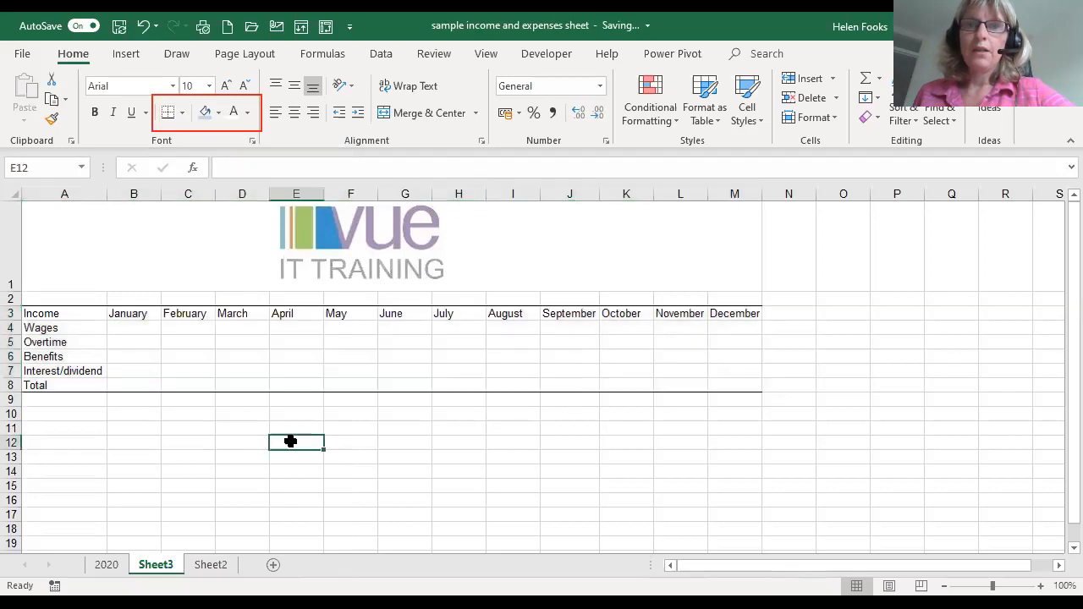
- Apply All Borders to the whole income table, A3:M8
drag(80, 314, 720, 386)
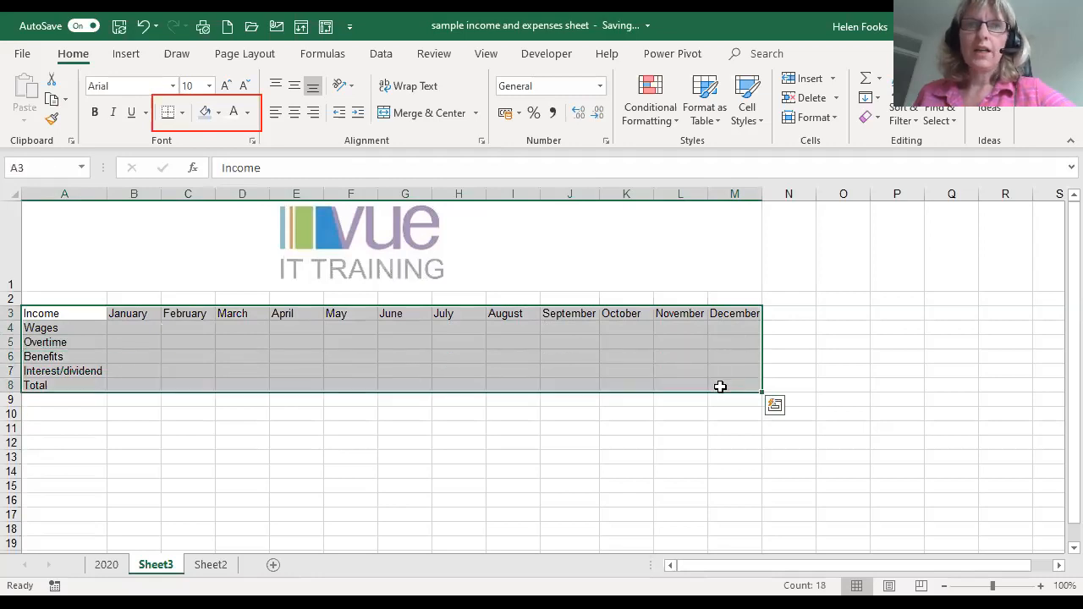
click(182, 113)
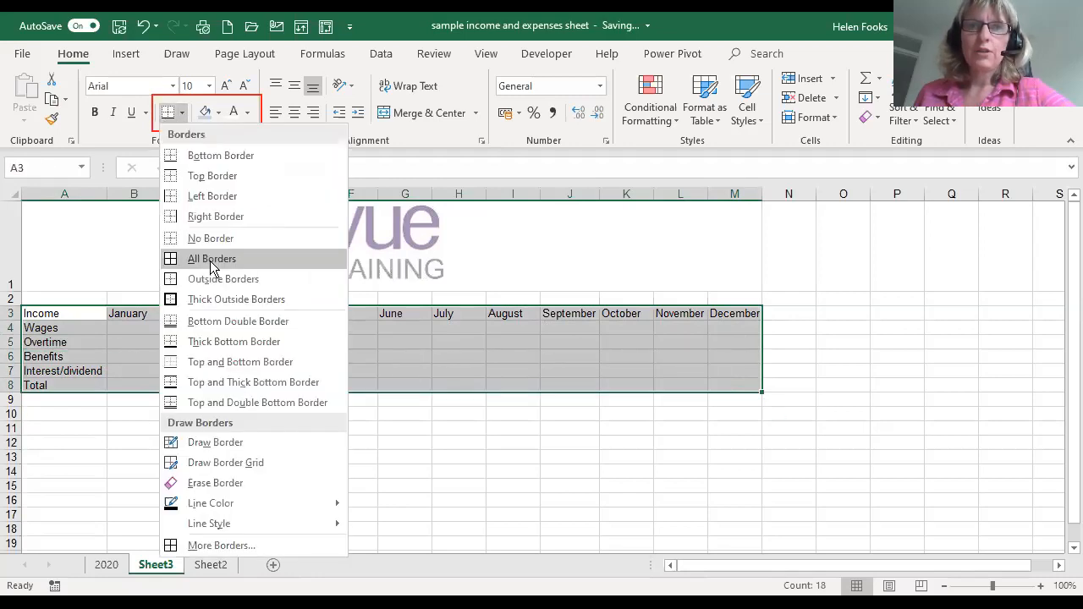
click(211, 262)
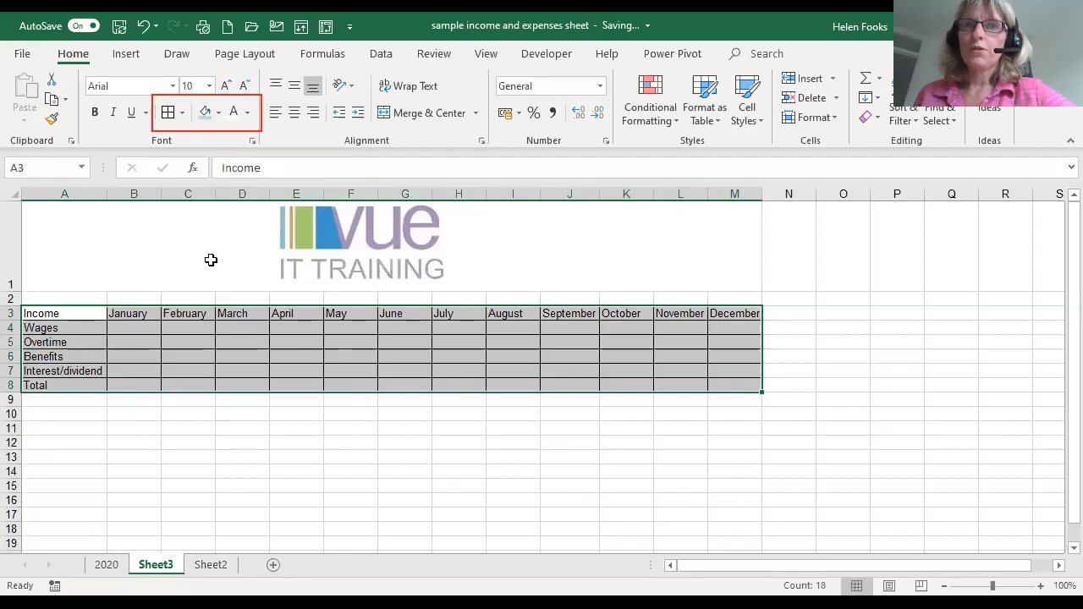
click(209, 430)
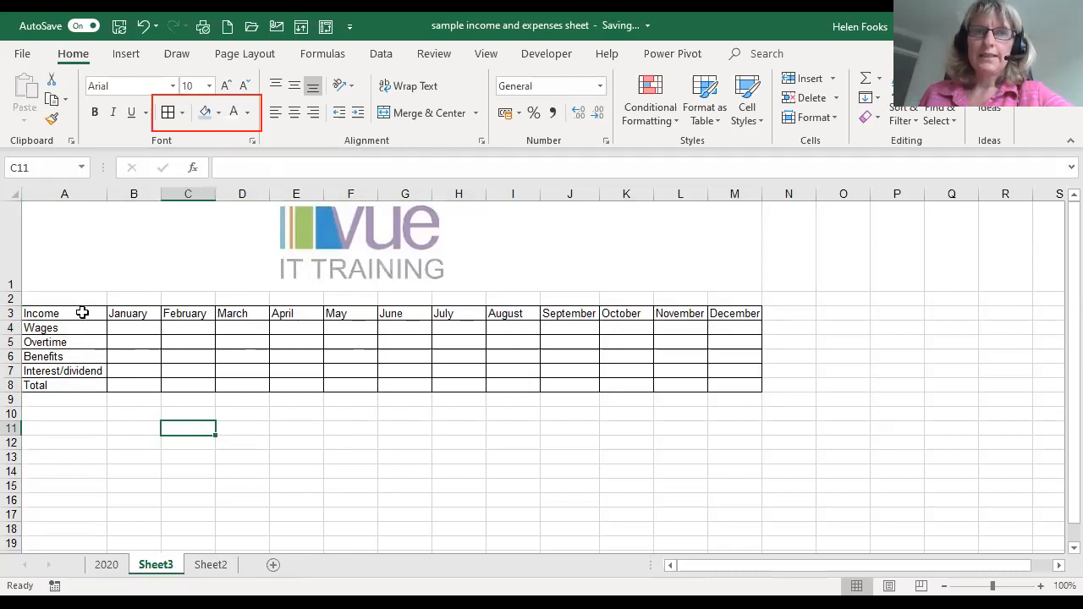
- Fill the heading row A3:M3 with a dark theme blue and set its font colour to white
click(82, 313)
drag(82, 314, 720, 324)
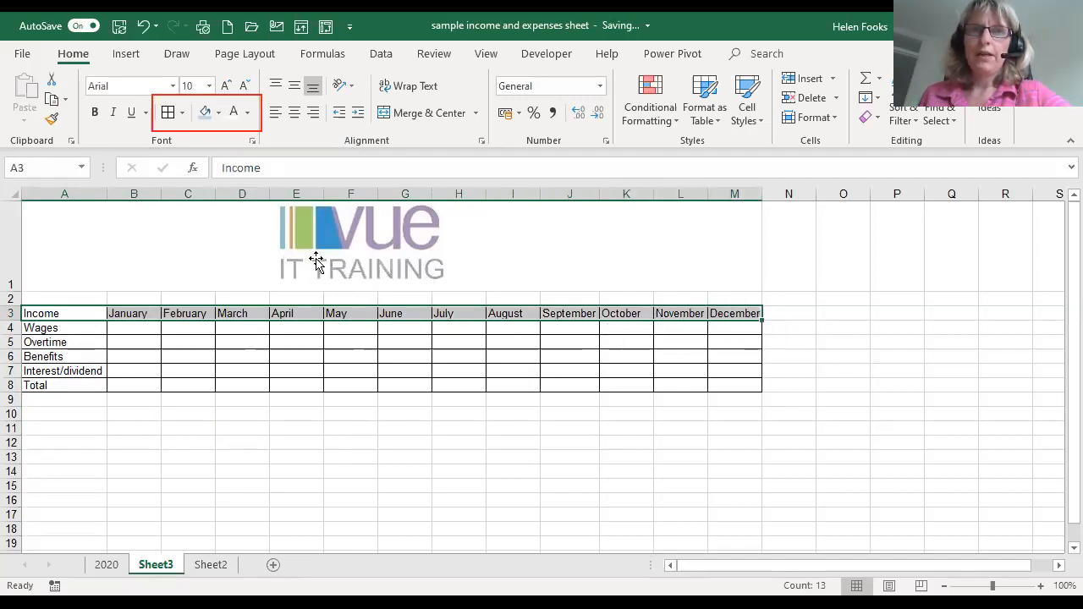
click(218, 116)
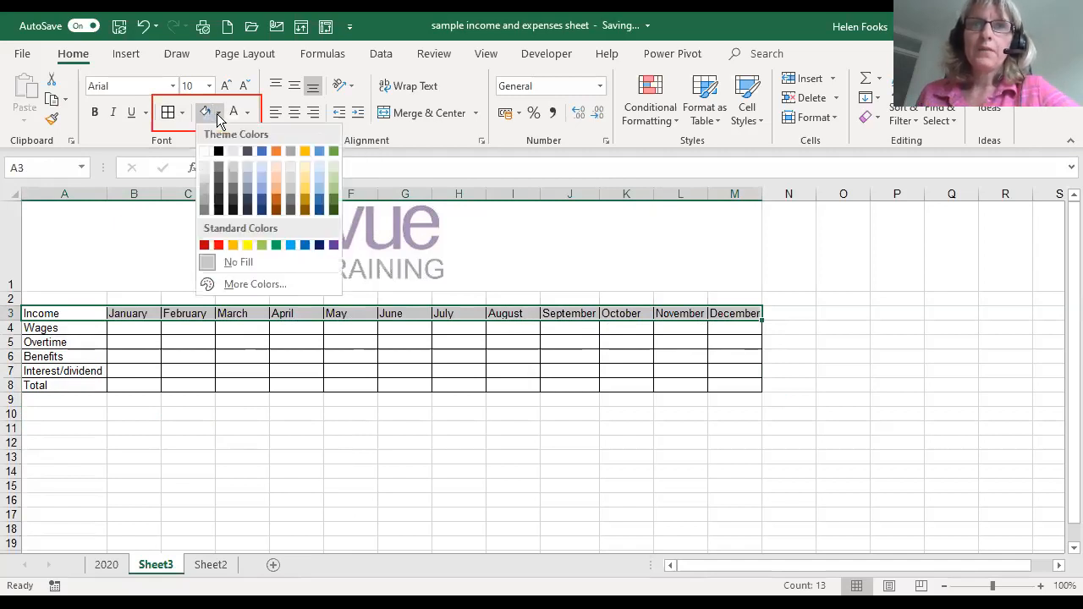
click(318, 206)
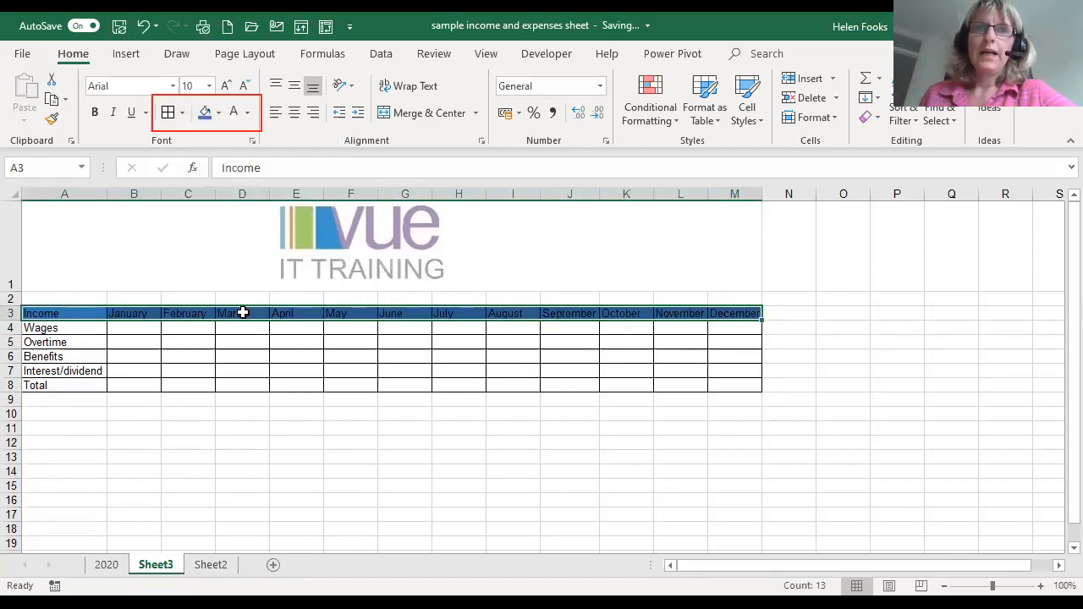
click(248, 115)
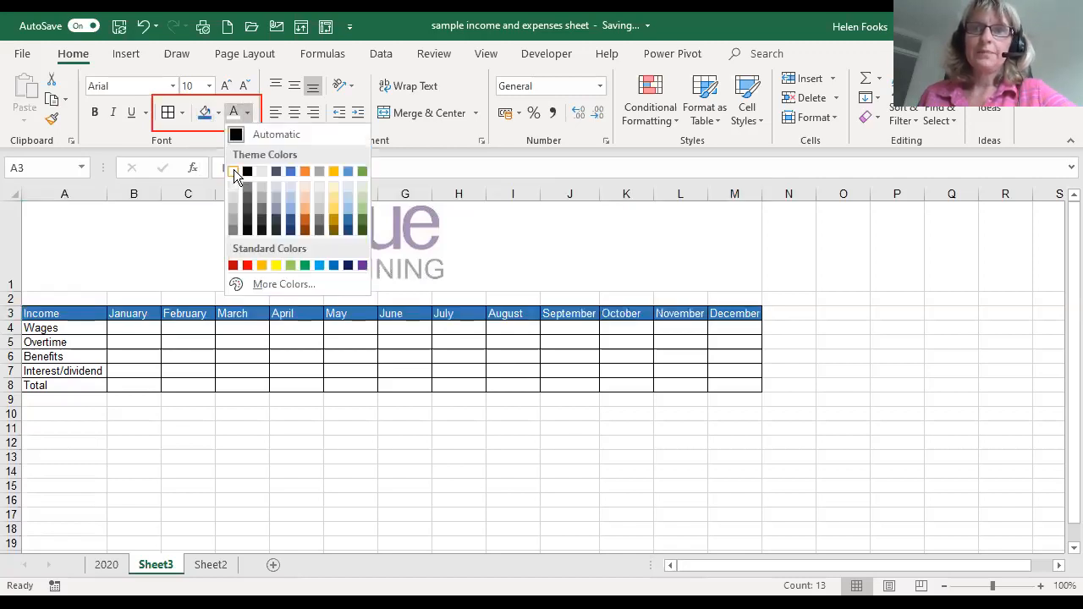
click(233, 172)
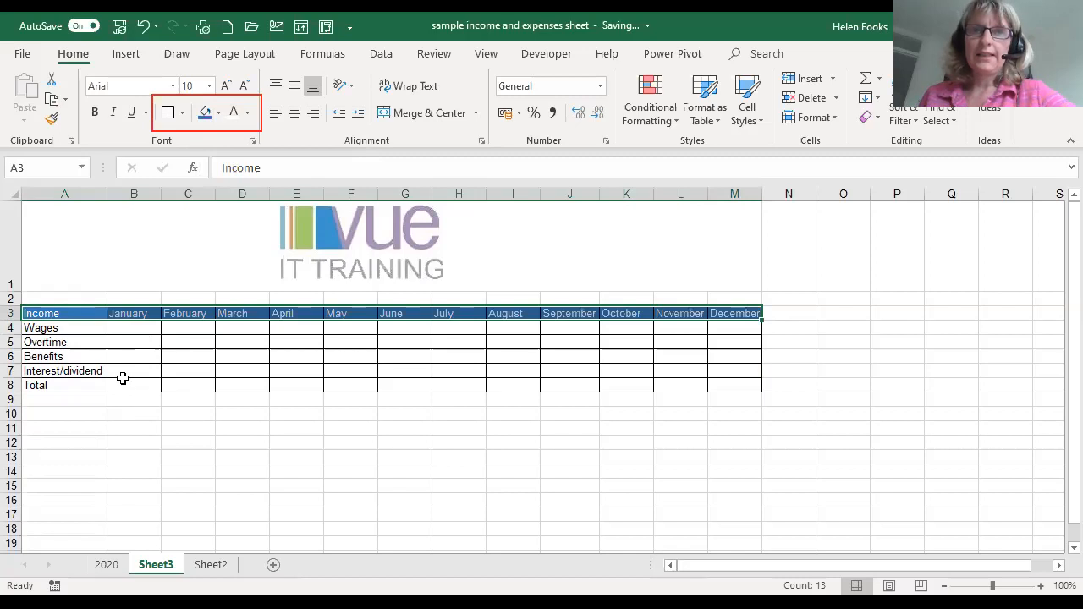
click(131, 428)
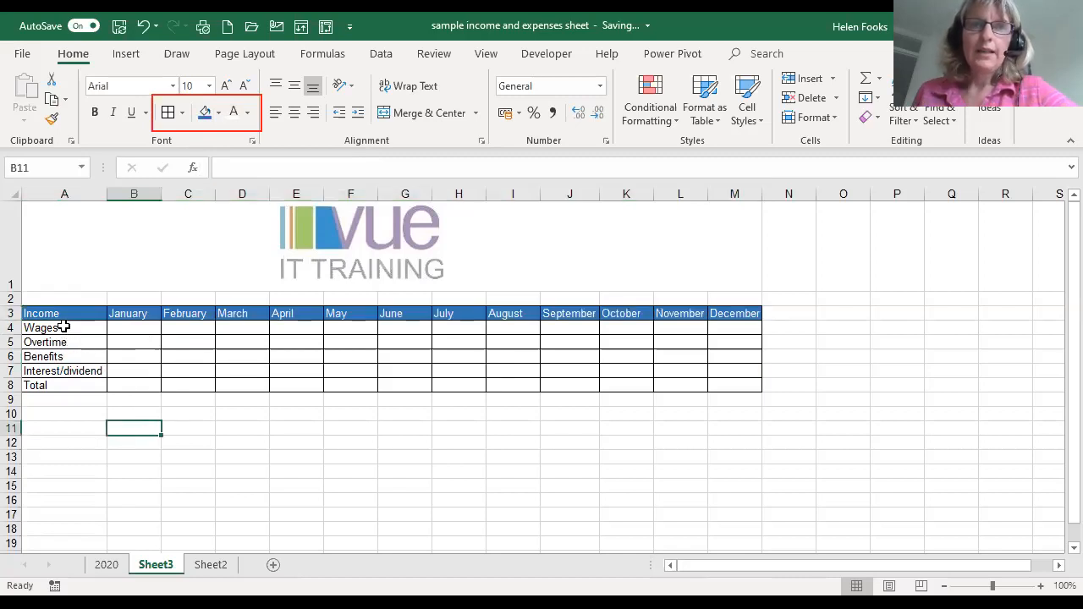
- Fill the category labels Wages to Total in A4:A8 with a light theme blue
drag(46, 326, 44, 386)
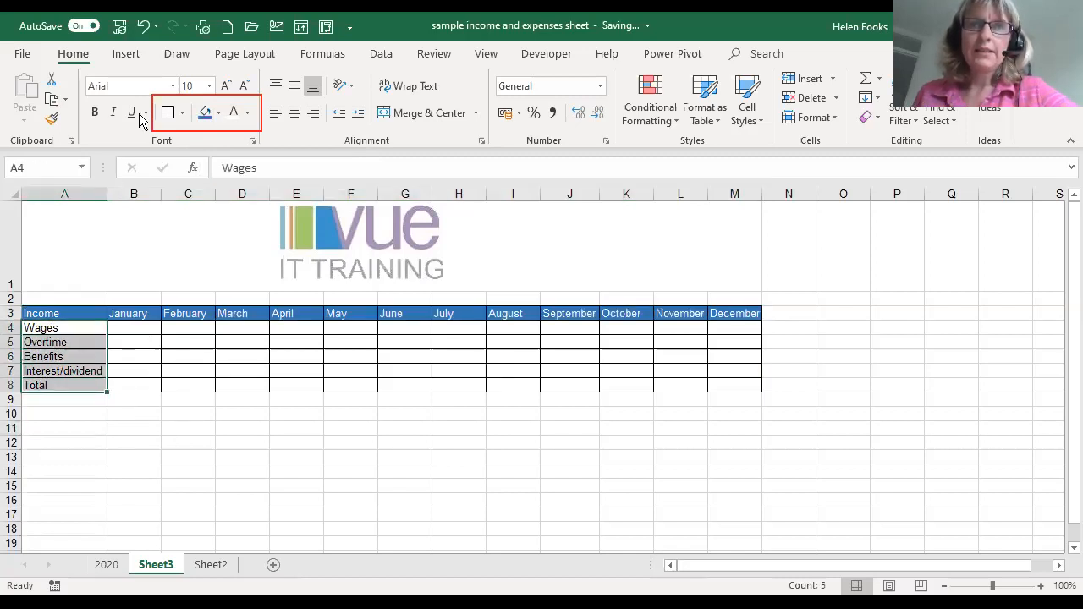
click(219, 118)
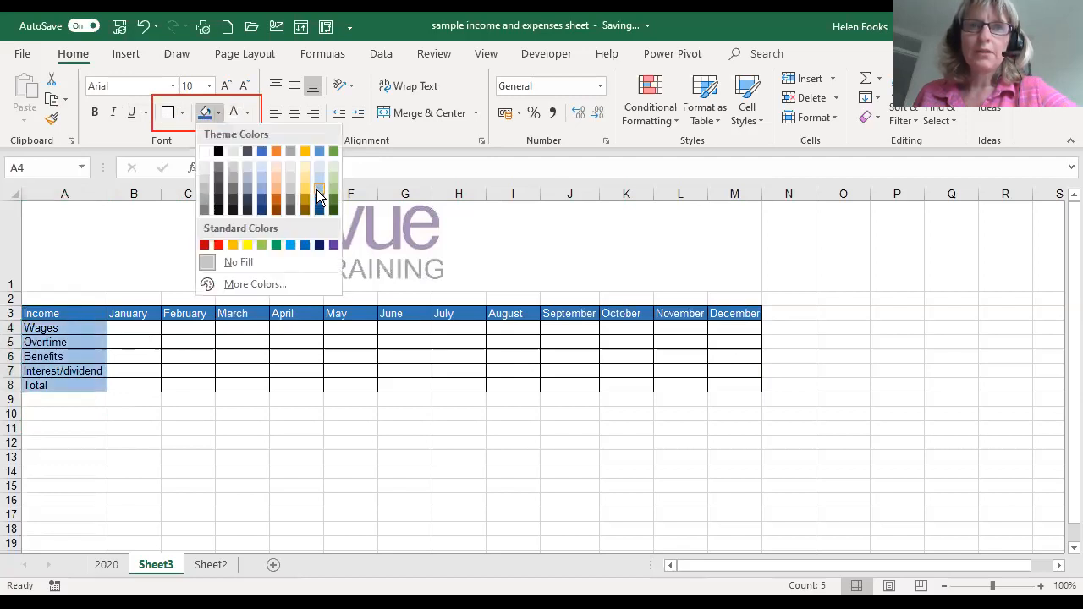
click(319, 183)
click(227, 413)
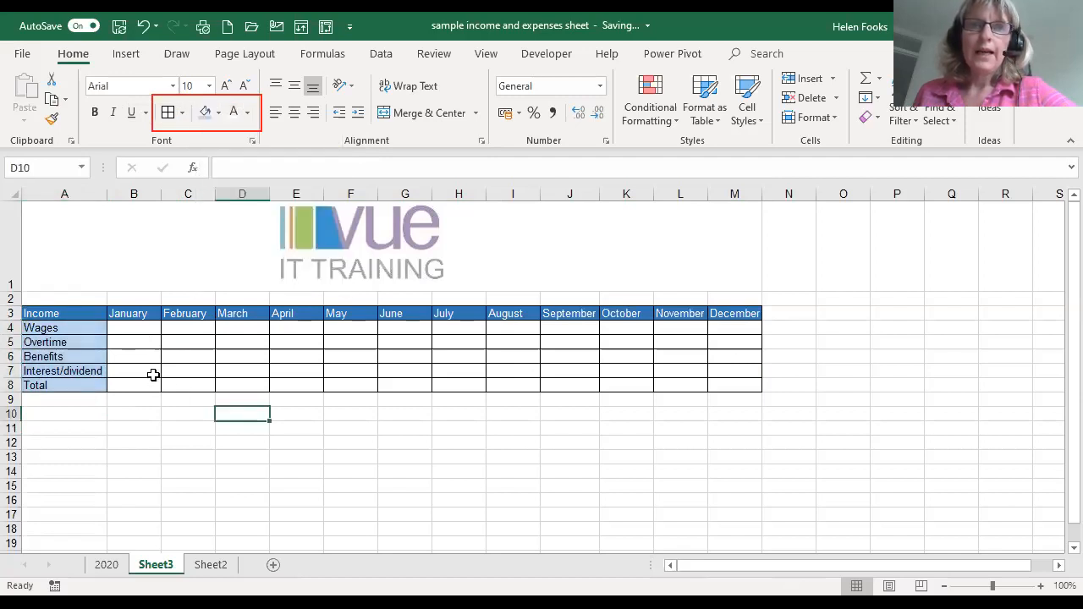
- Fill the monthly cells of the Total row, B8:M8, with the same light blue as the category labels
click(143, 384)
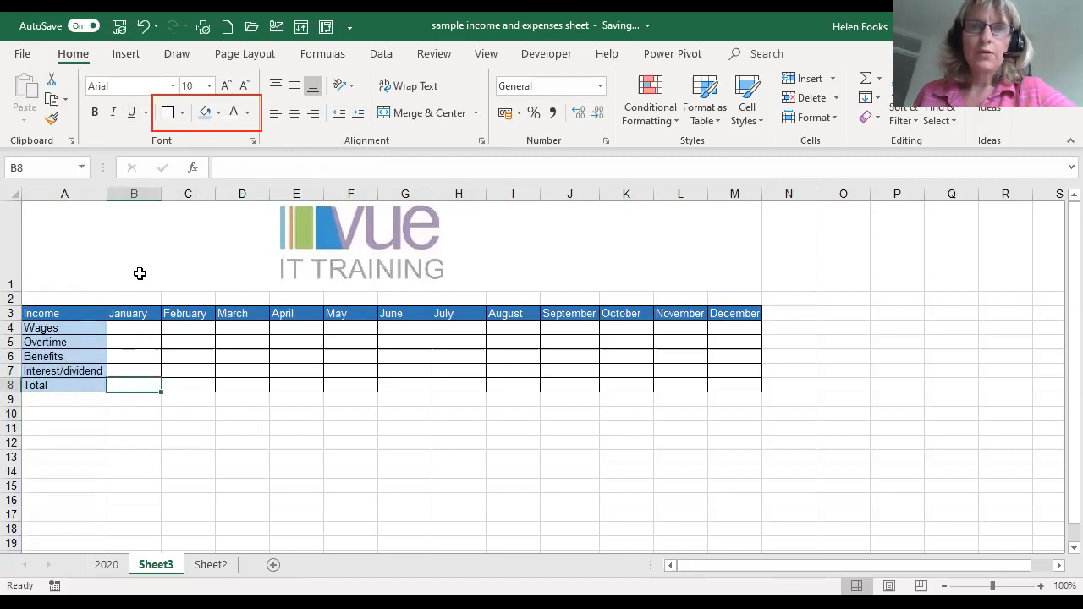
drag(135, 386, 728, 384)
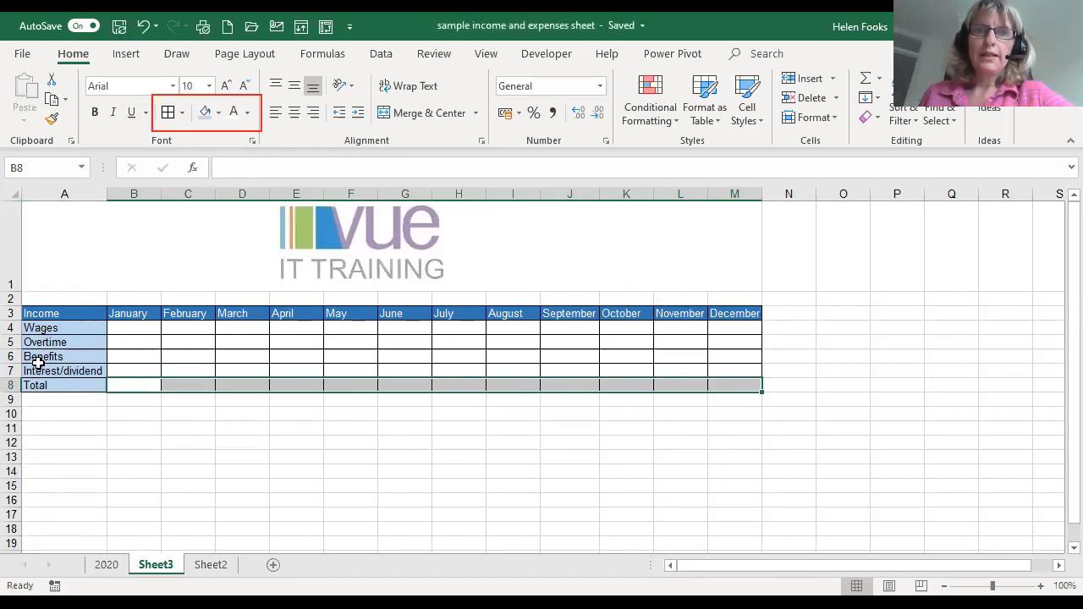
click(203, 115)
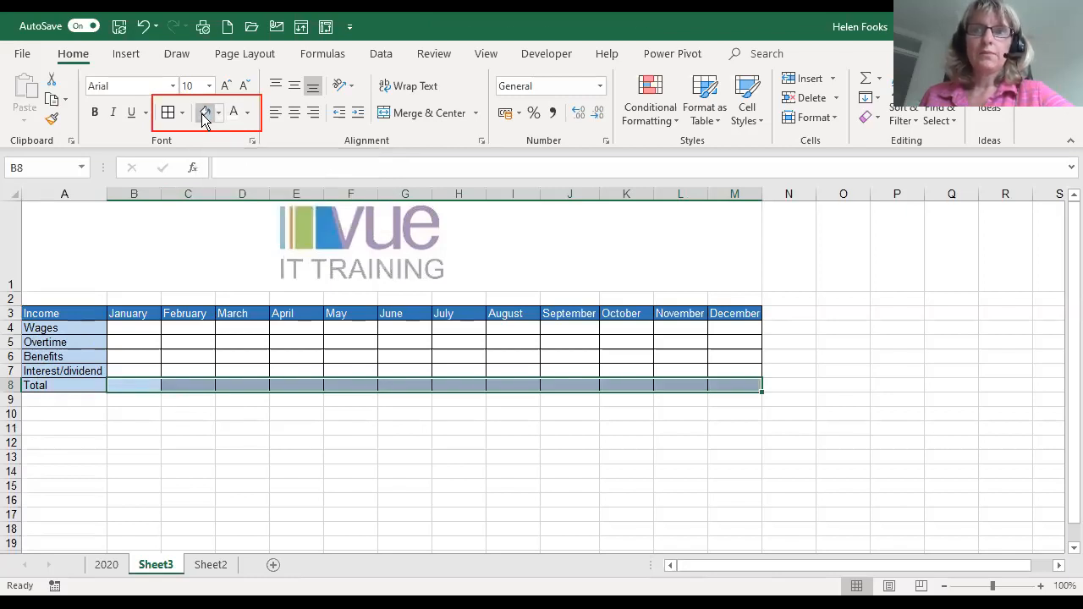
click(225, 417)
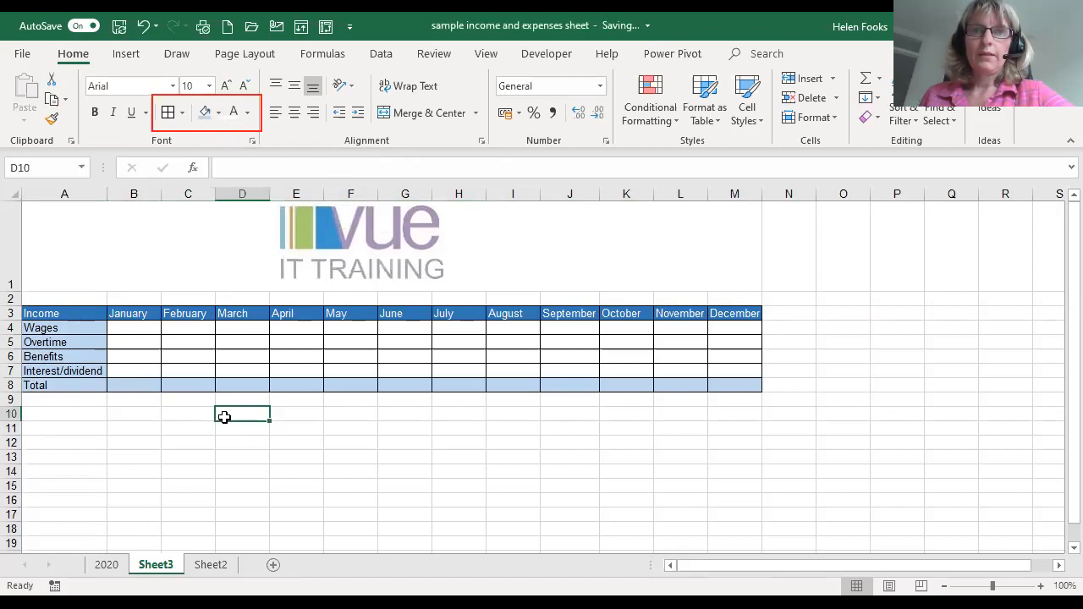
click(148, 331)
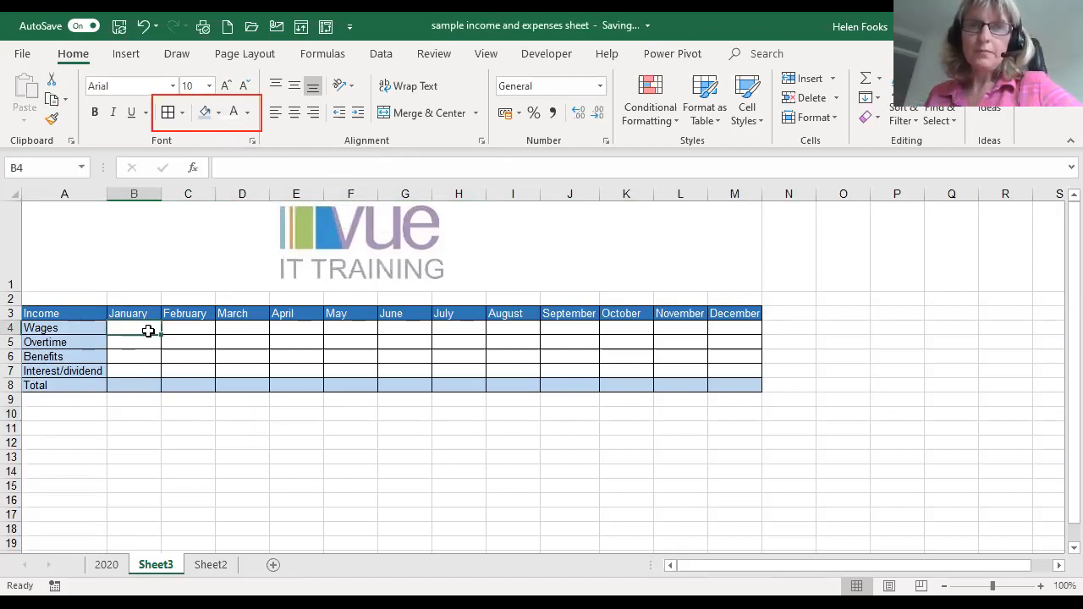
click(127, 392)
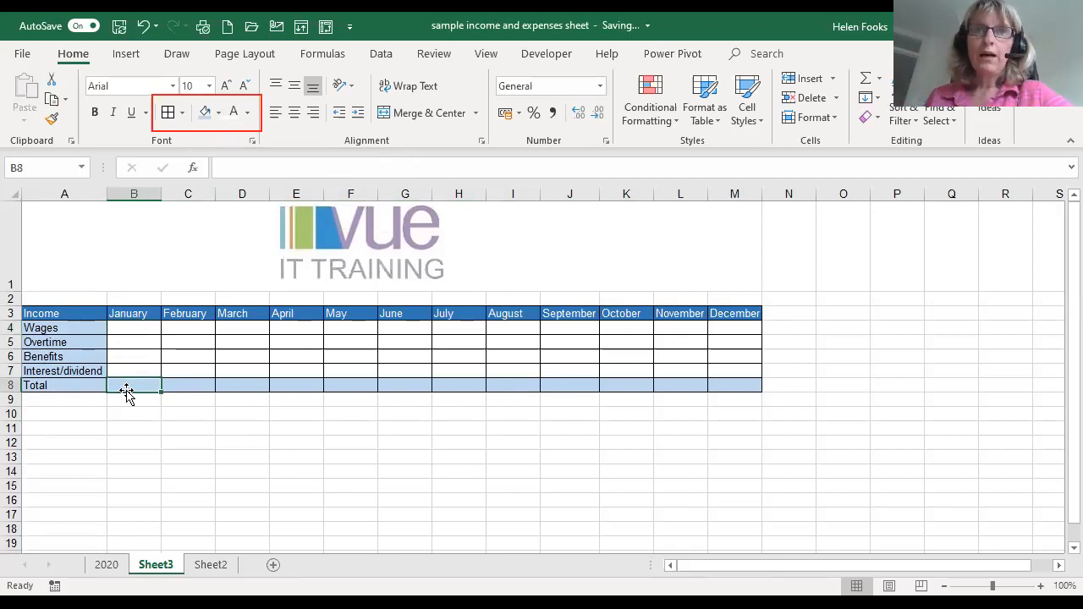
click(527, 116)
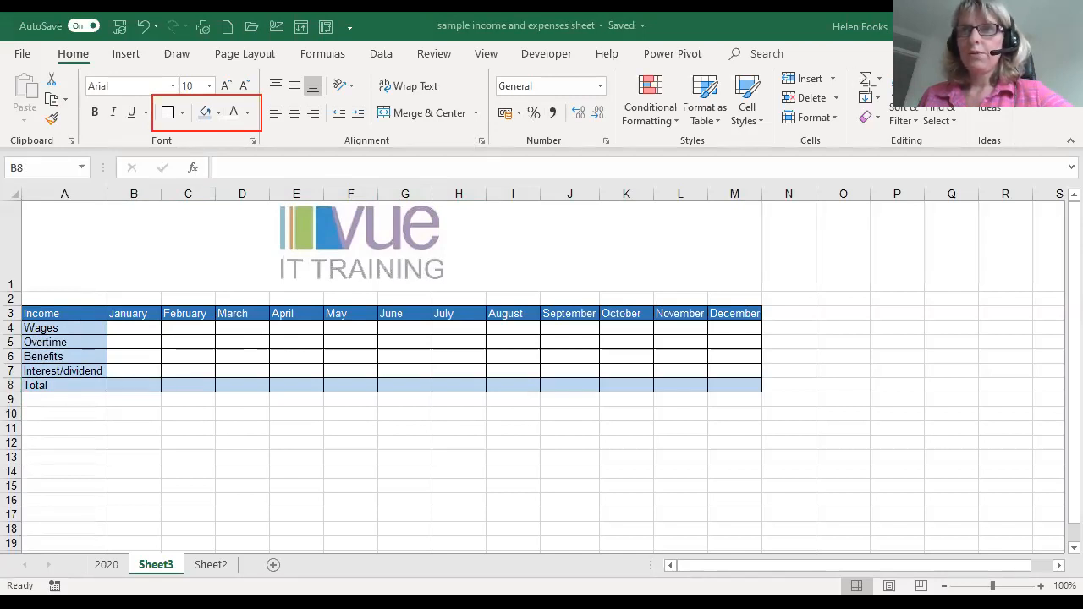
- Total January's income in B8 with AutoSum over the range B4:B7
drag(852, 63, 885, 91)
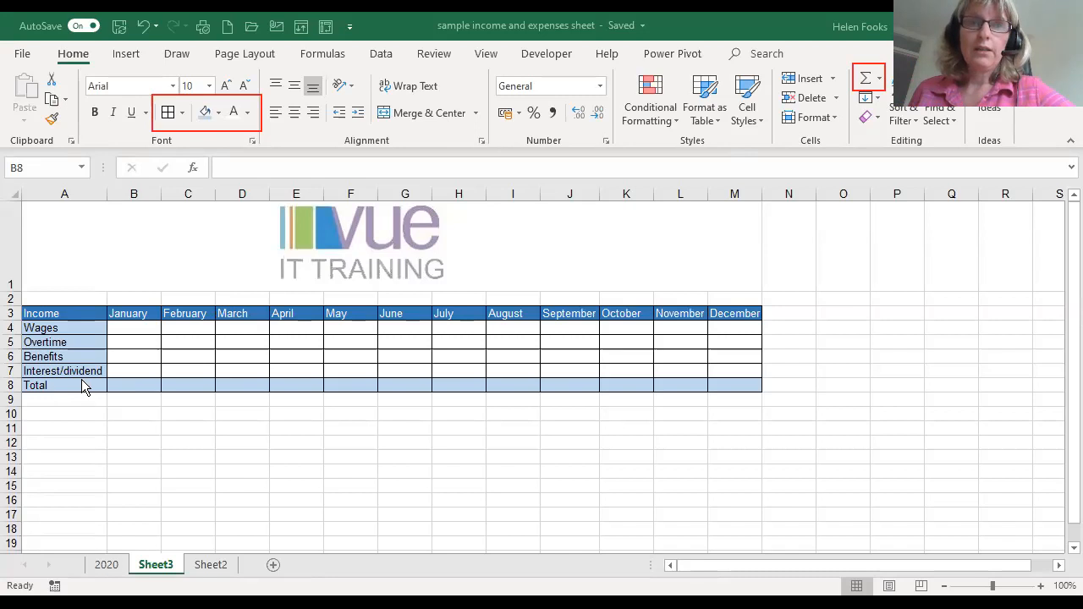
double_click(130, 383)
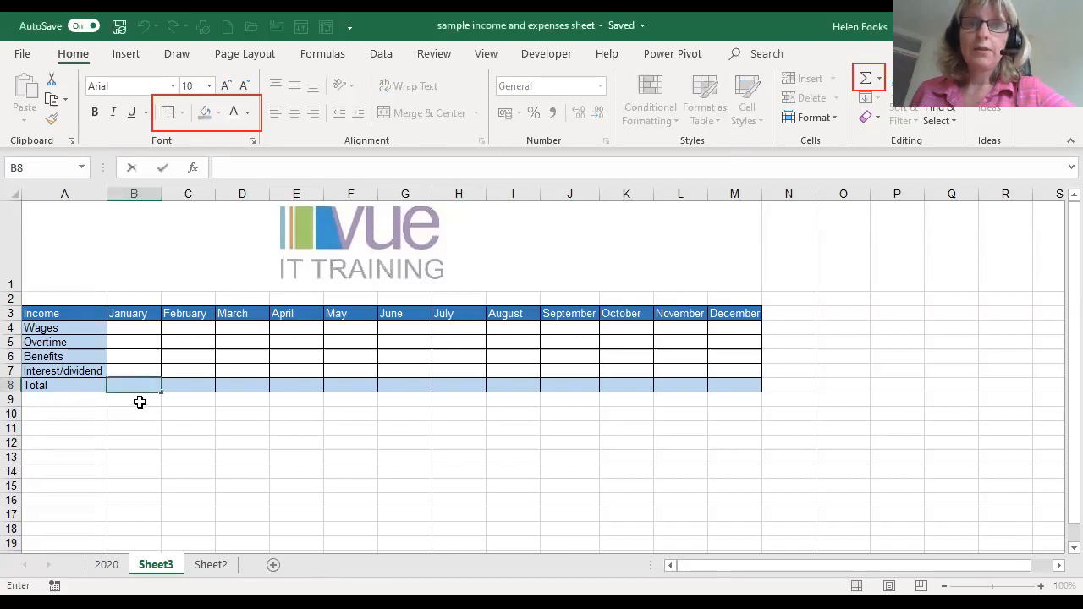
key(Escape)
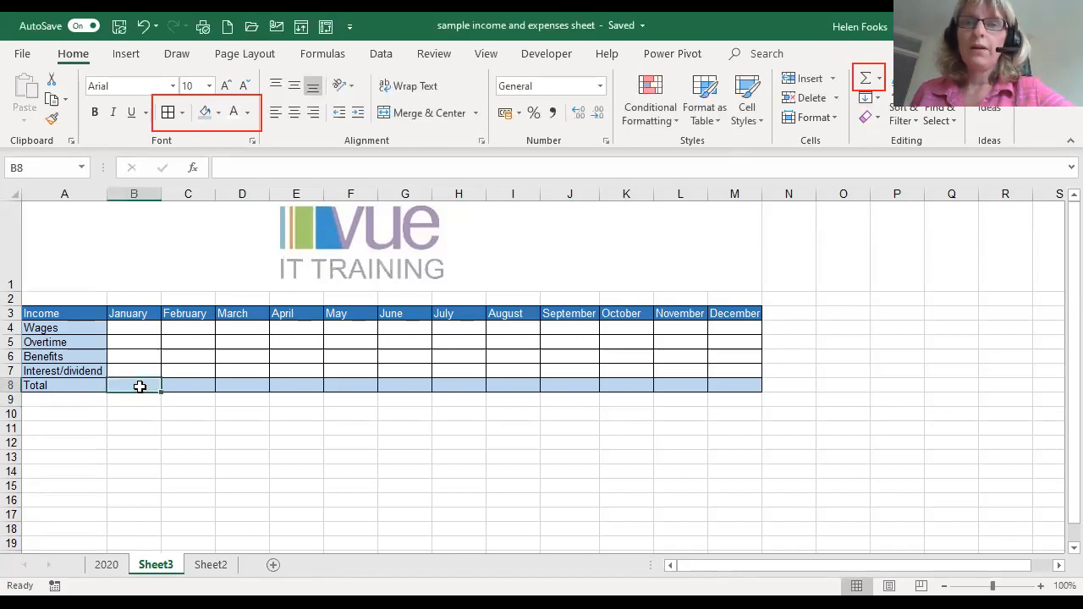
click(865, 80)
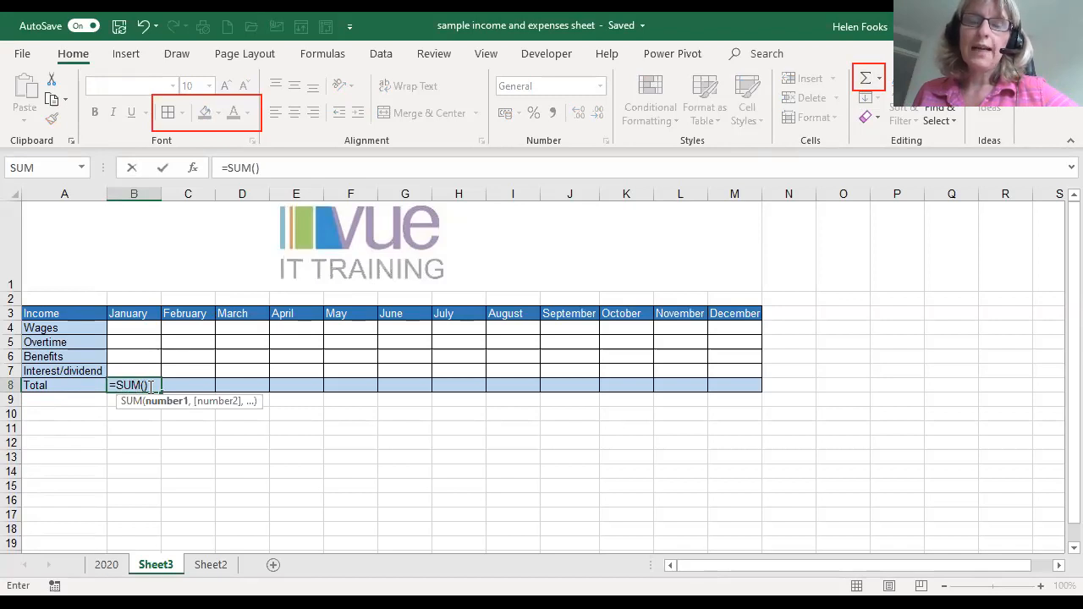
click(131, 326)
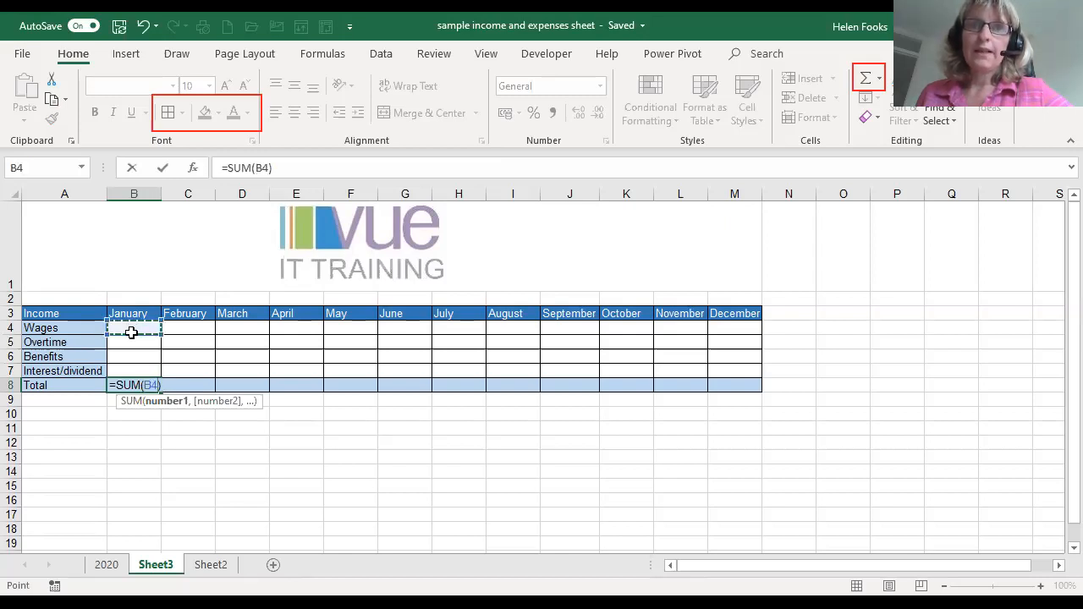
drag(132, 333, 127, 371)
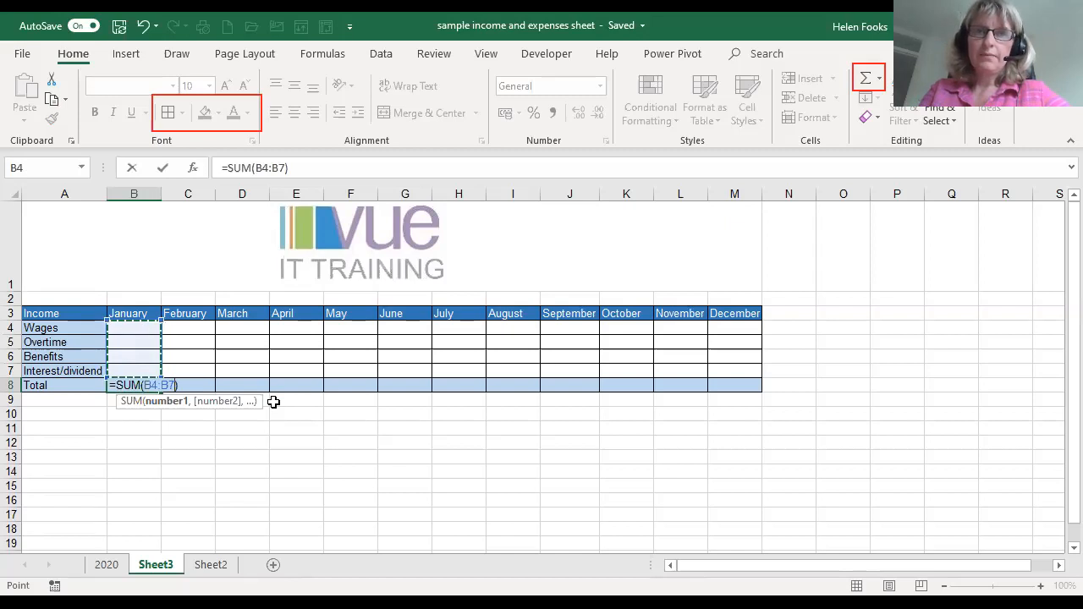
key(Return)
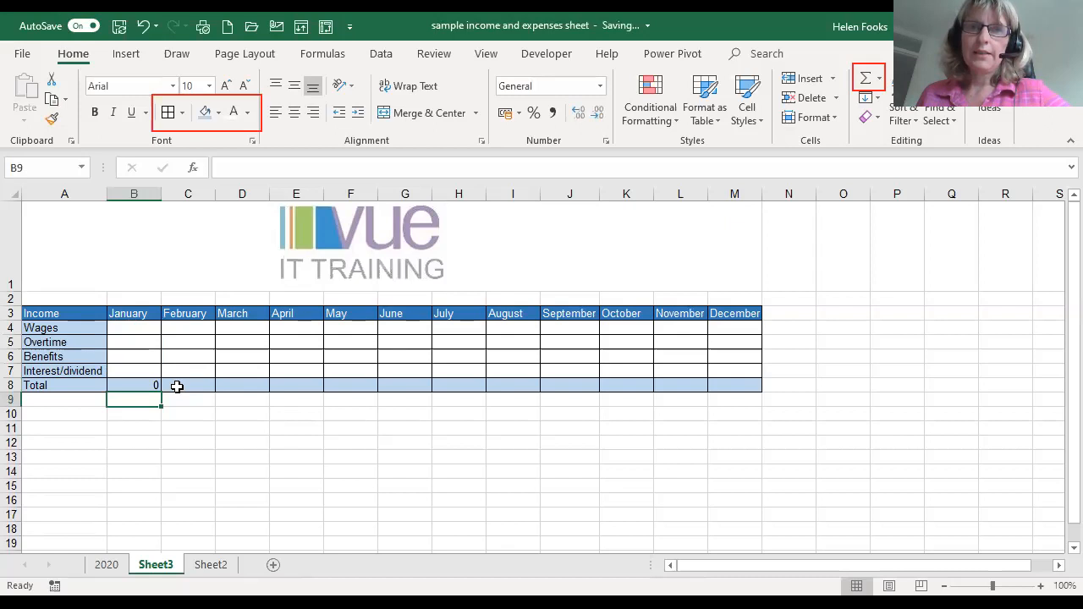
- Total February's income in C8 with the AutoSum Sum function over the range C4:C7
click(177, 386)
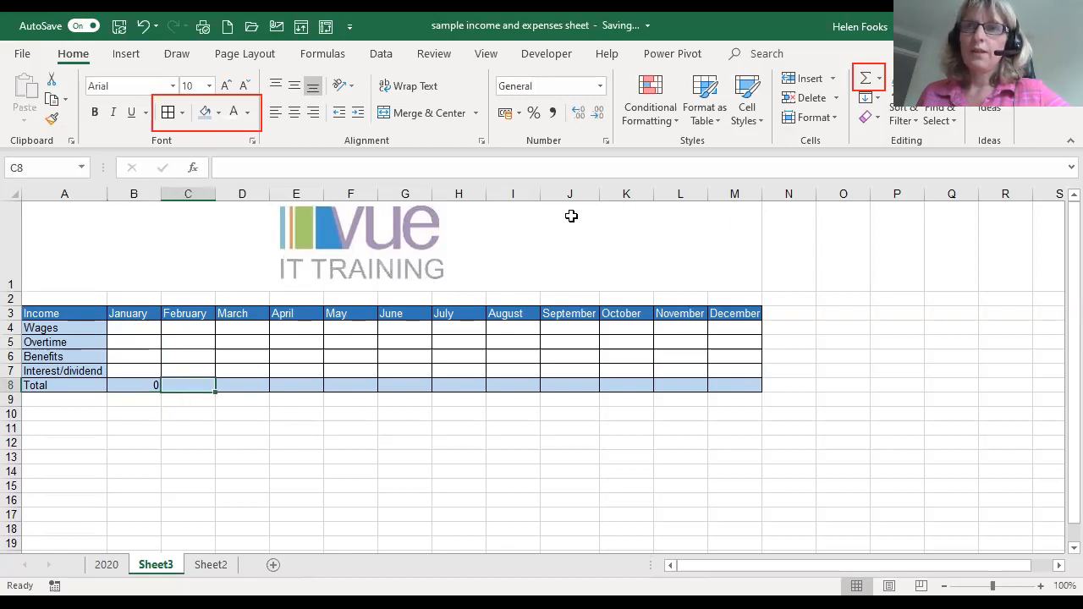
click(879, 79)
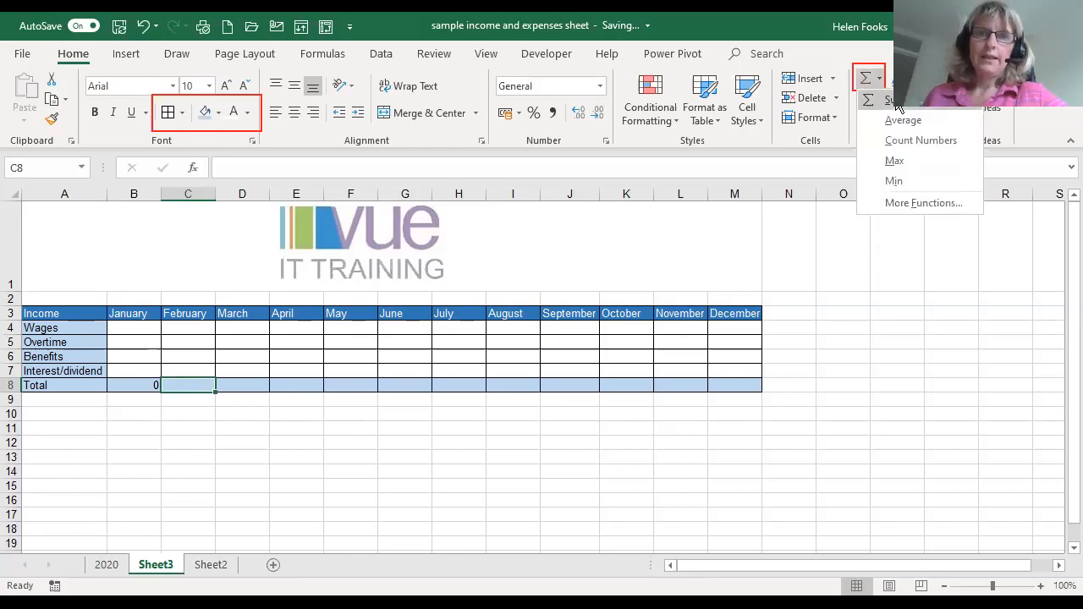
click(896, 102)
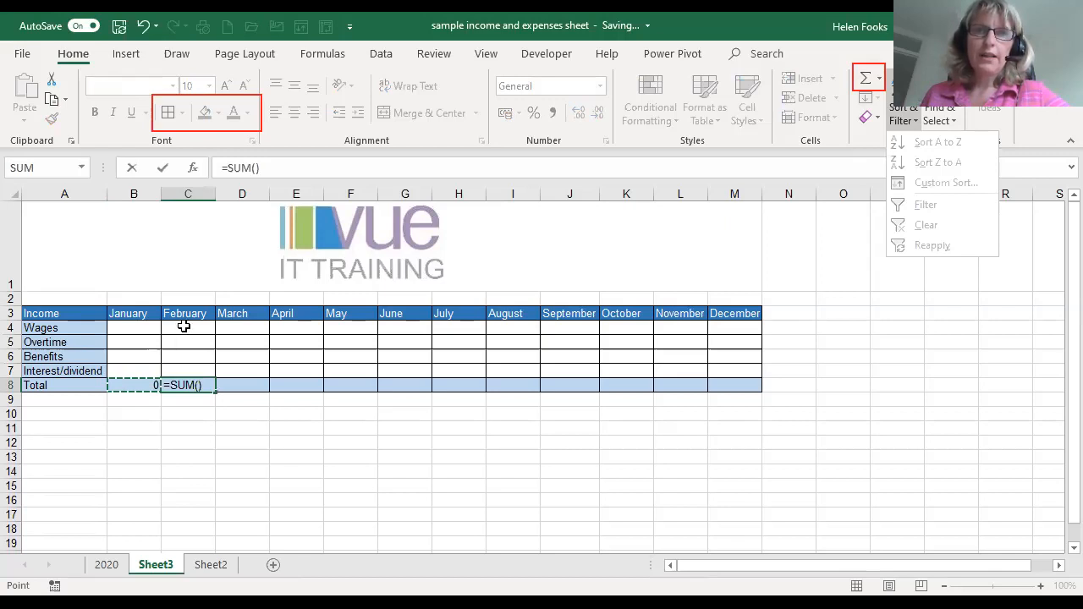
drag(180, 325, 181, 370)
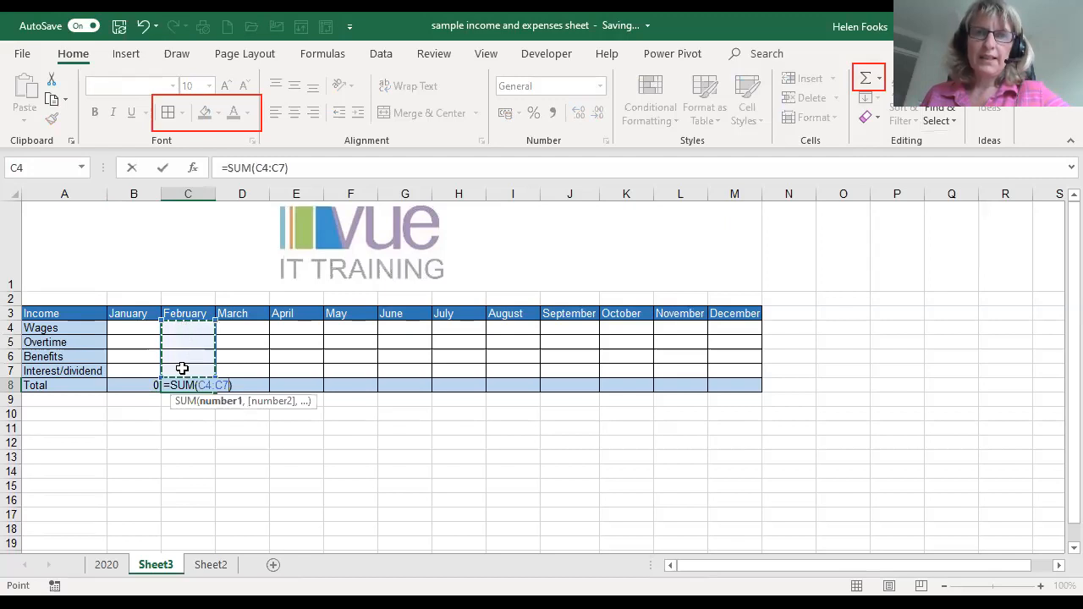
key(Return)
- Total March's income in D8 with AutoSum over the range D4:D7
click(241, 385)
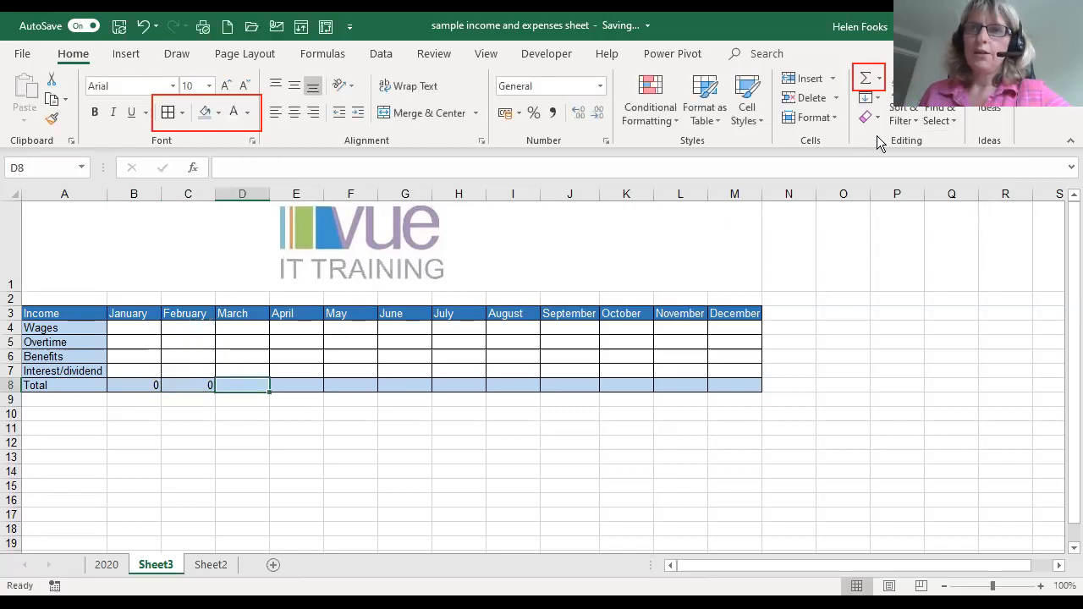
double_click(866, 80)
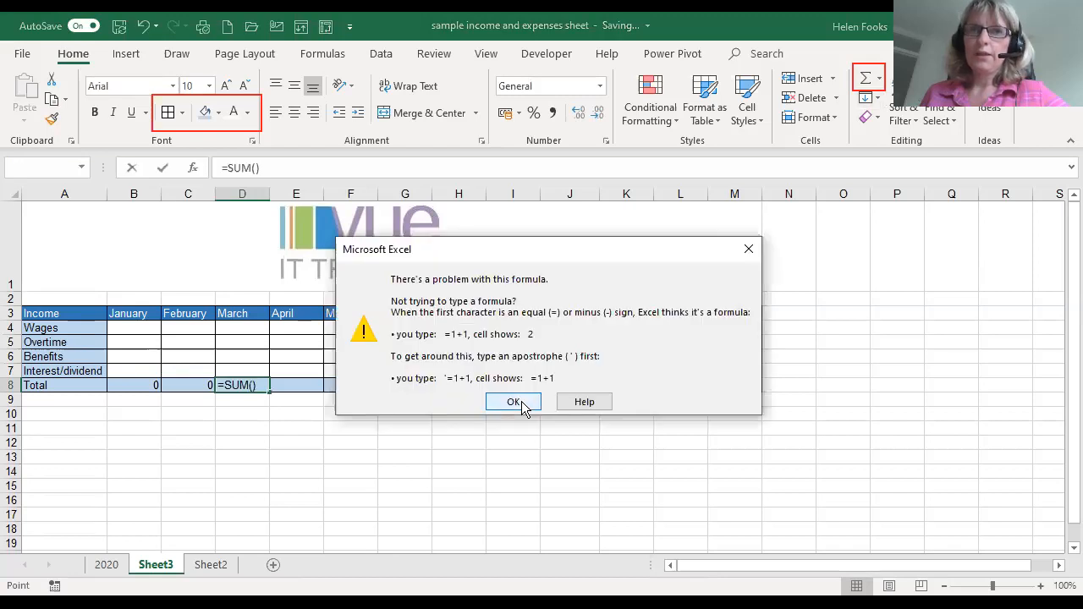
click(513, 401)
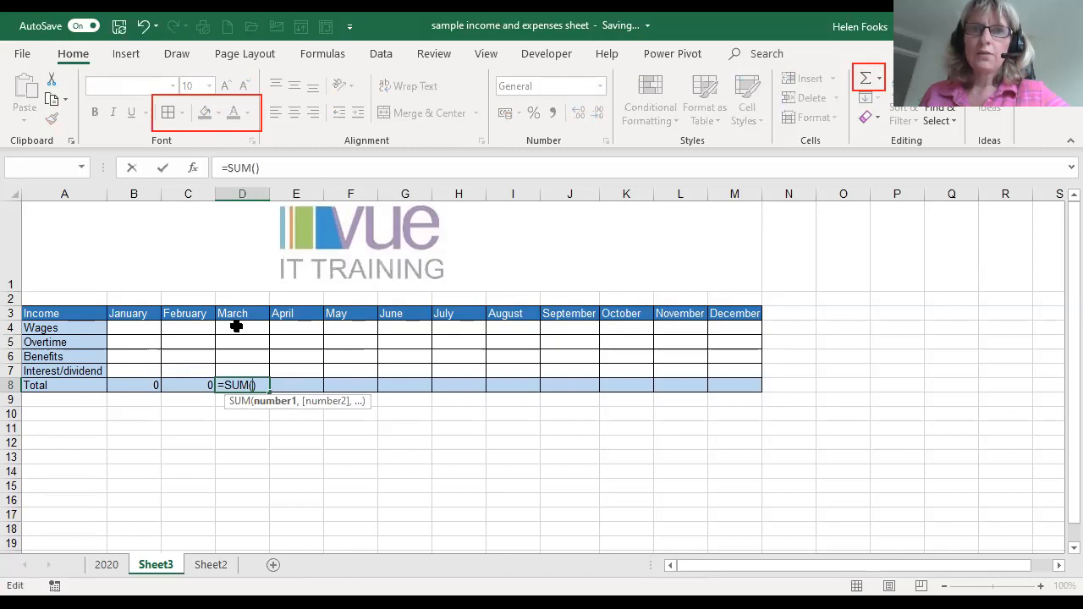
drag(237, 327, 259, 367)
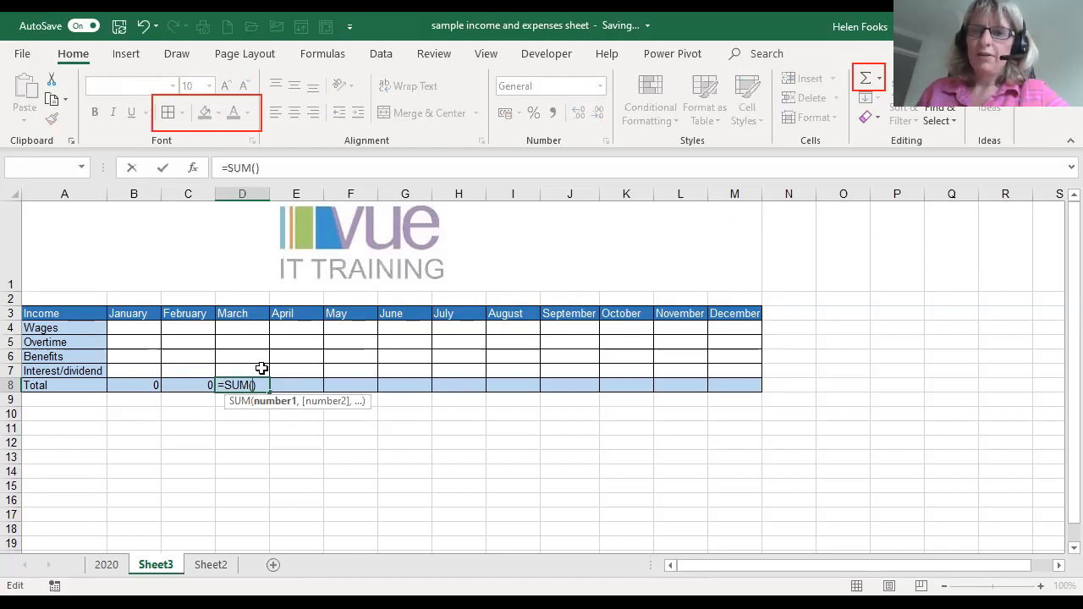
key(Return)
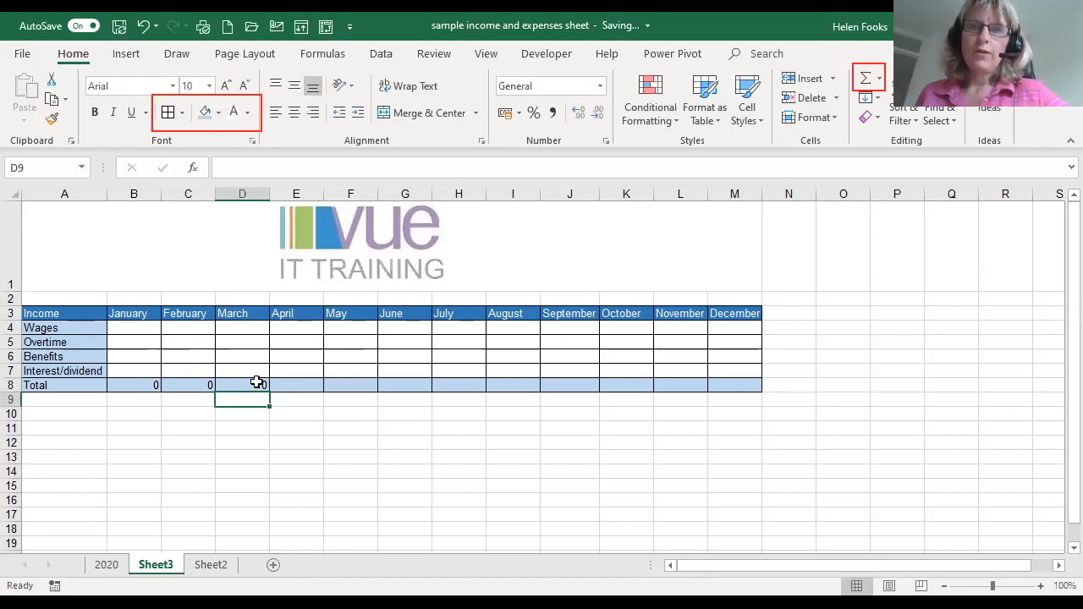
- Fill the March total formula from D8 across the Total row to December in M8
click(256, 382)
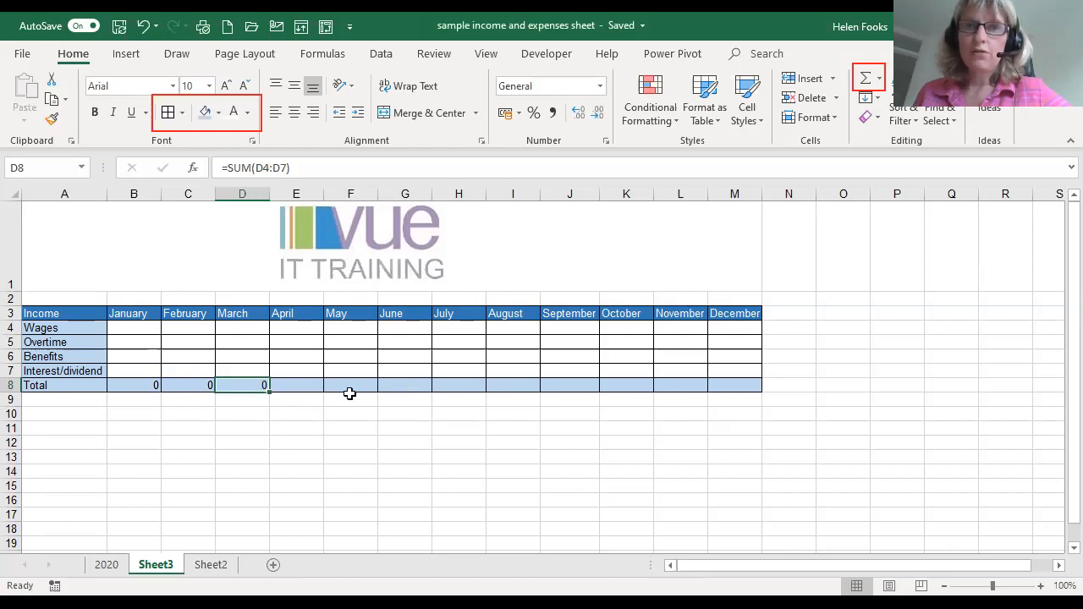
drag(269, 392, 756, 391)
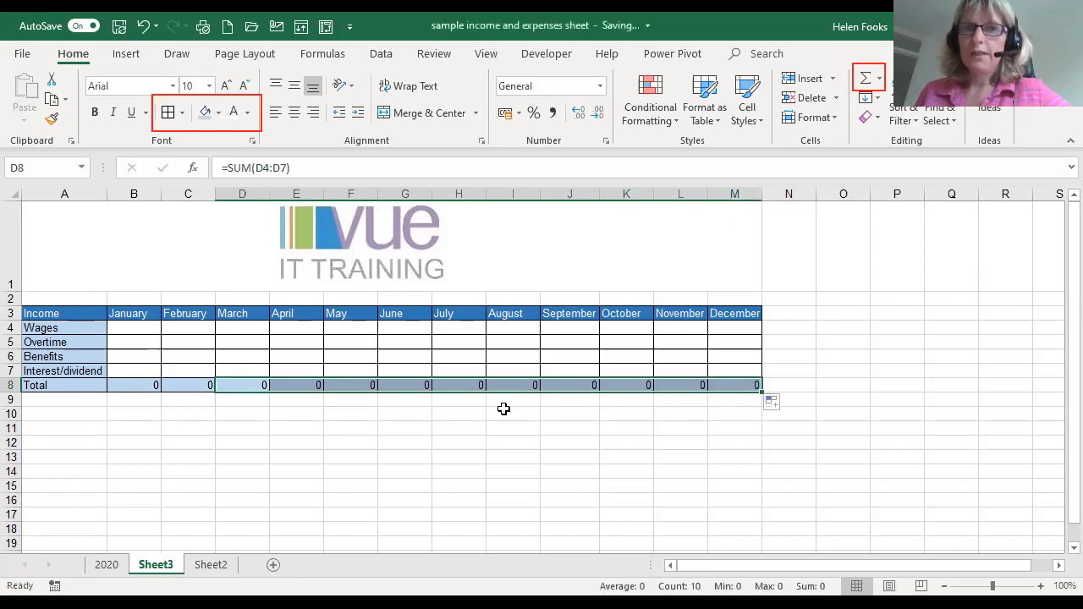
click(390, 416)
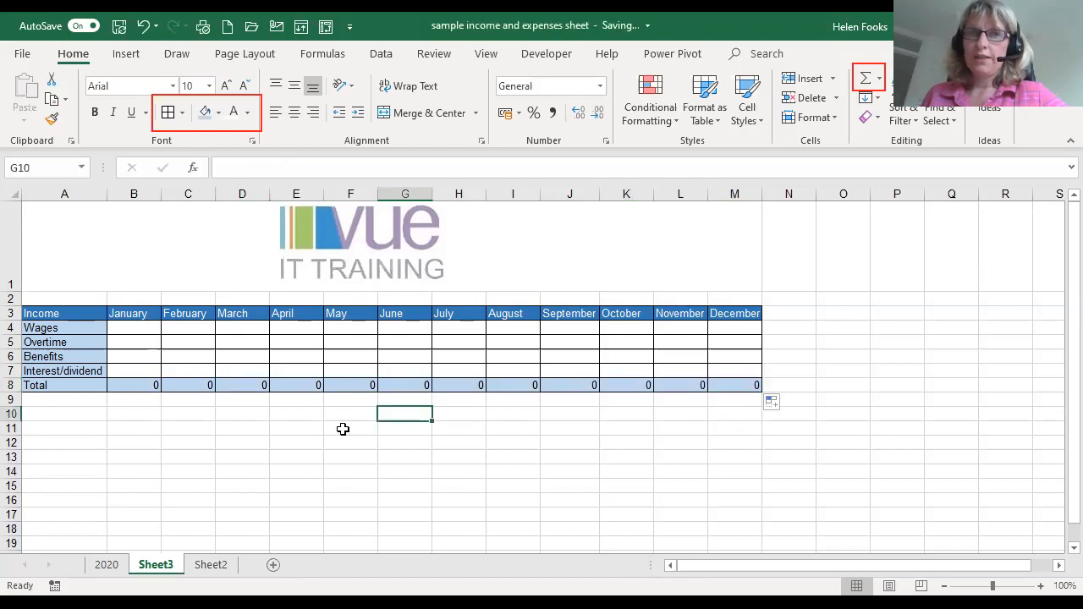
- Clear the February to December total formulas from C8:M8
click(187, 387)
drag(187, 387, 735, 391)
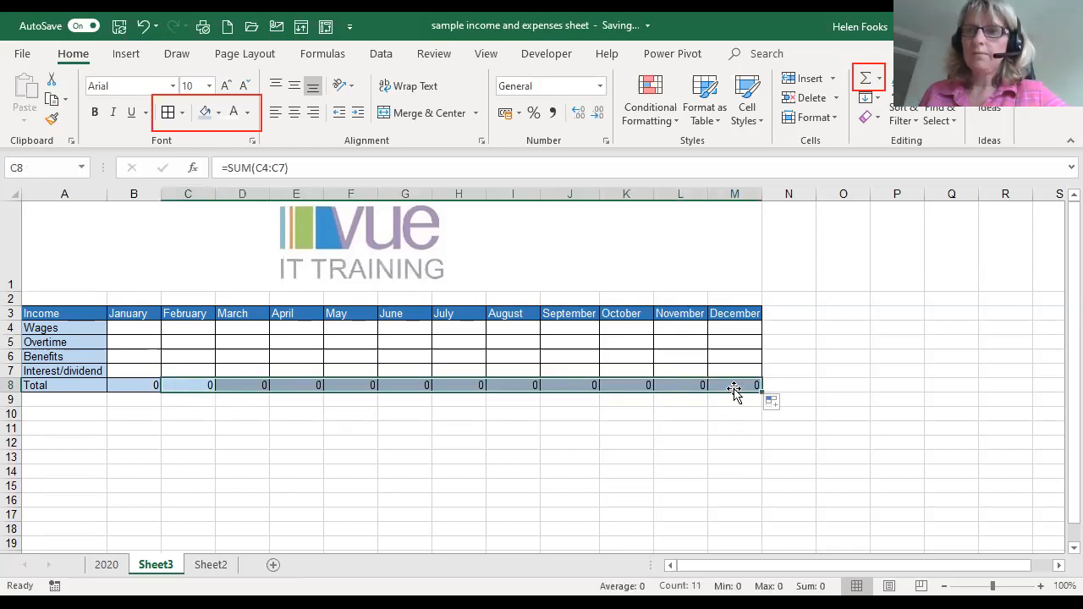
key(Delete)
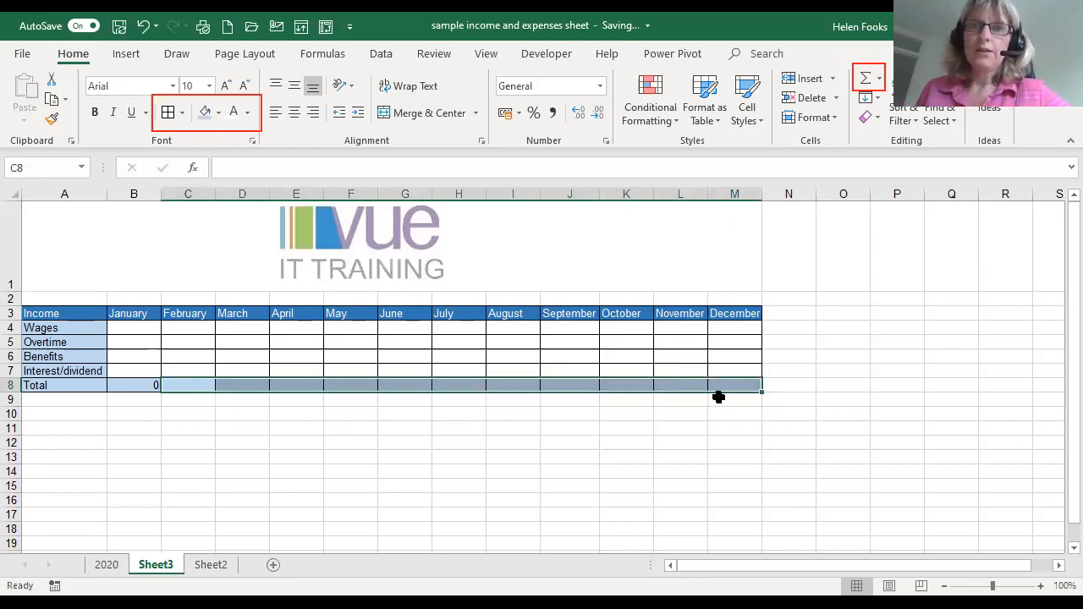
click(601, 430)
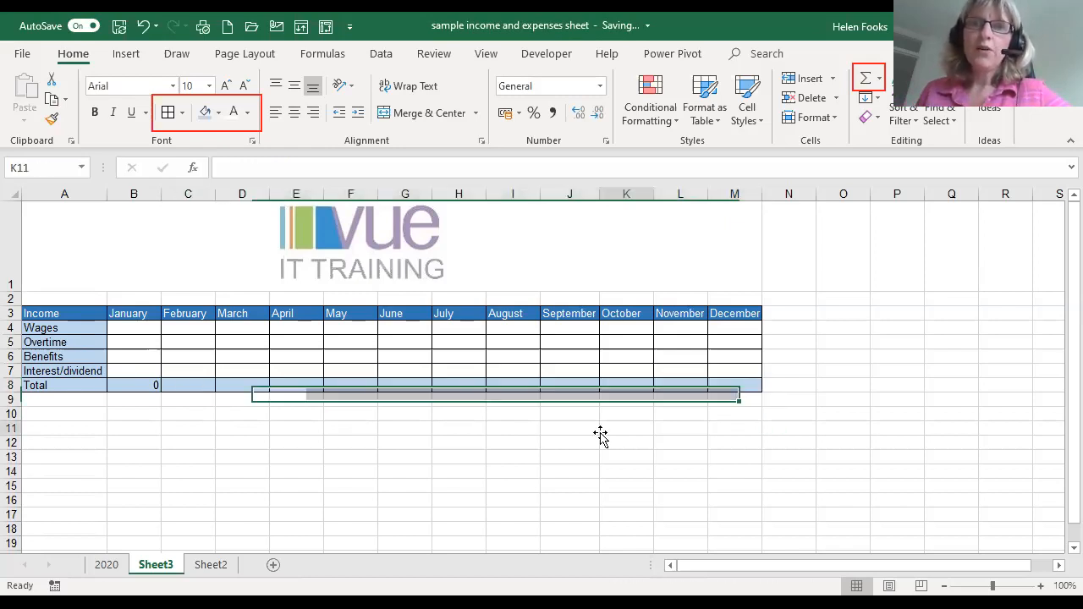
- Fill the January total formula from B8 across the Total row to December in M8
click(149, 387)
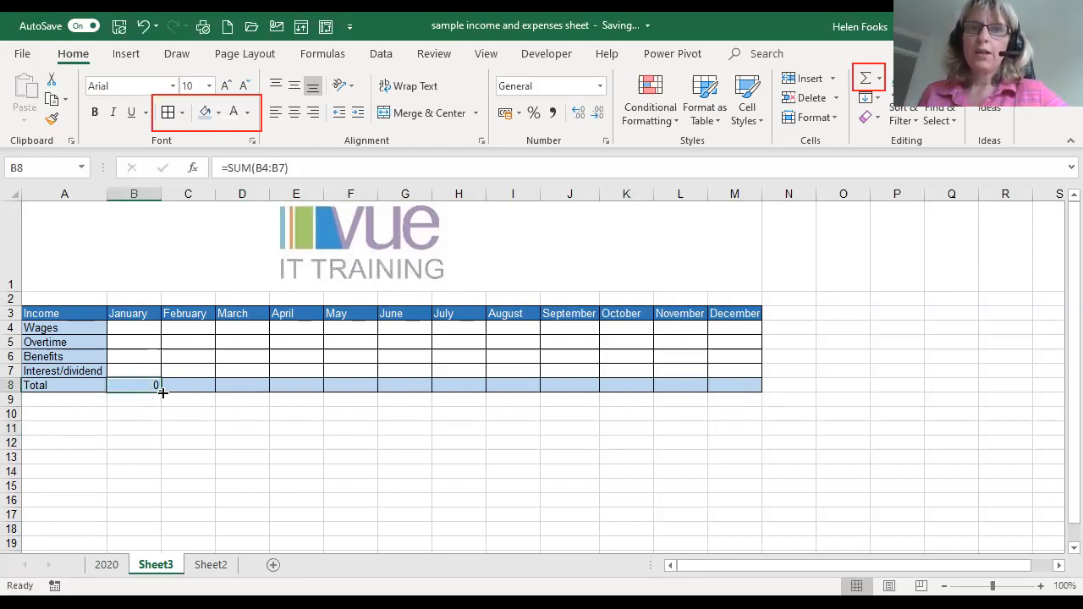
drag(162, 392, 724, 403)
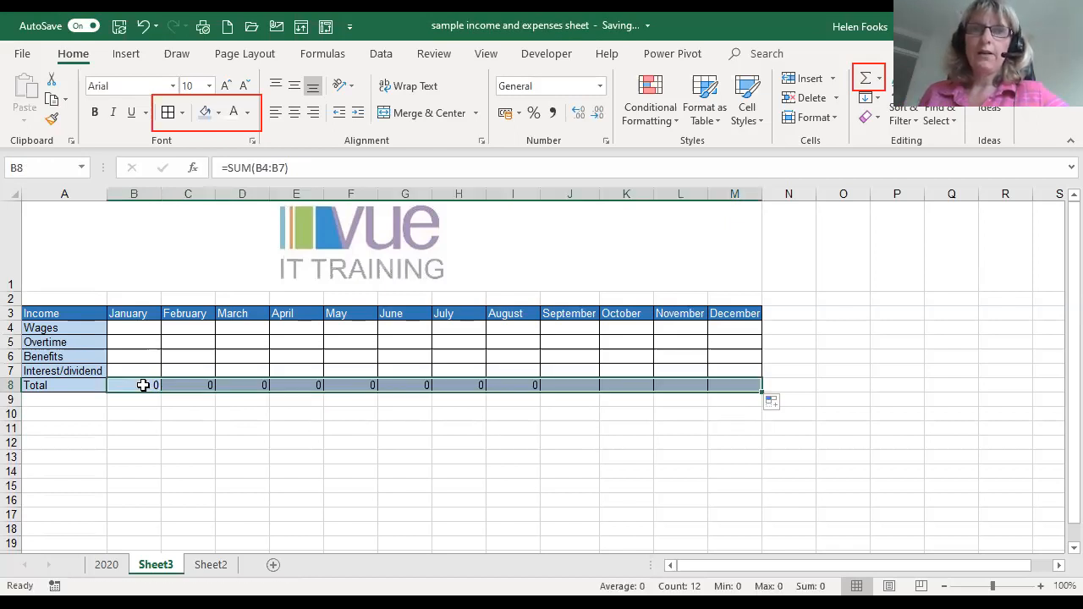
click(570, 413)
- Inspect the total formulas in B8 and C8 to compare the cell ranges that each one sums
click(146, 386)
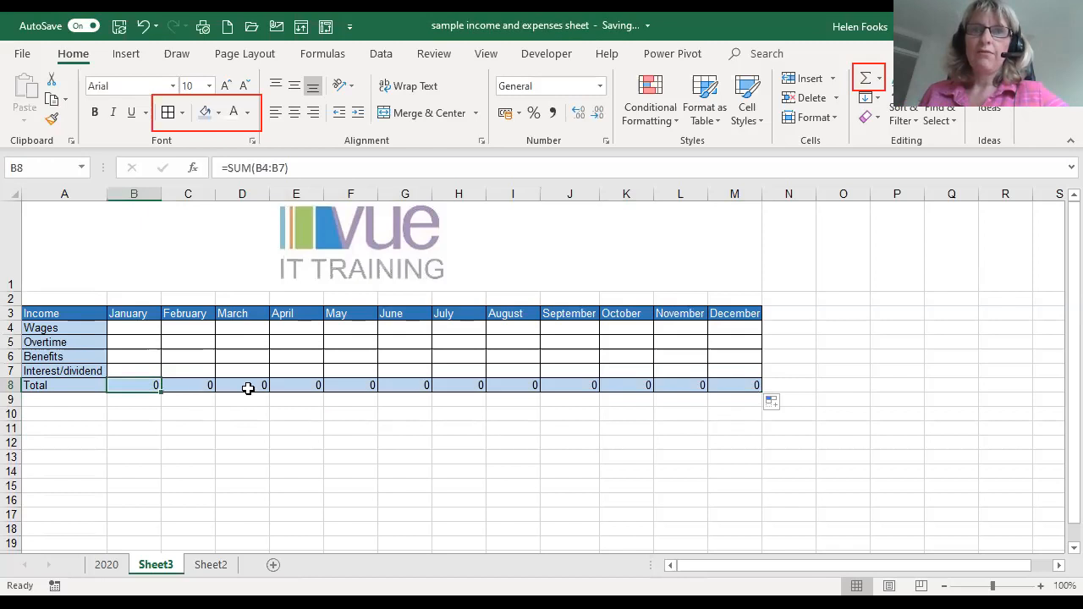
click(200, 387)
double_click(146, 384)
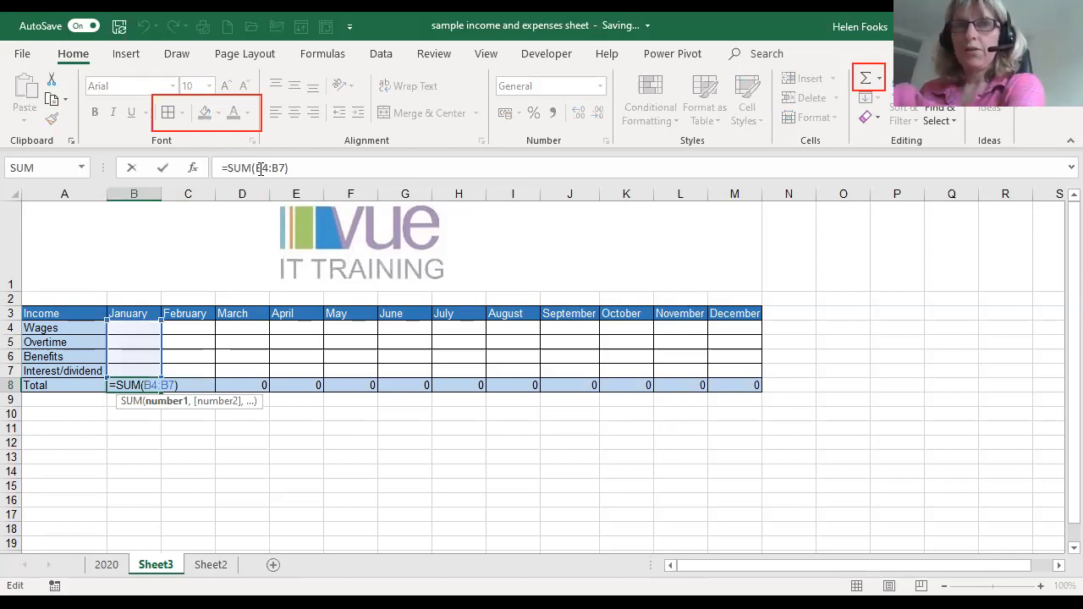
double_click(172, 382)
key(Return)
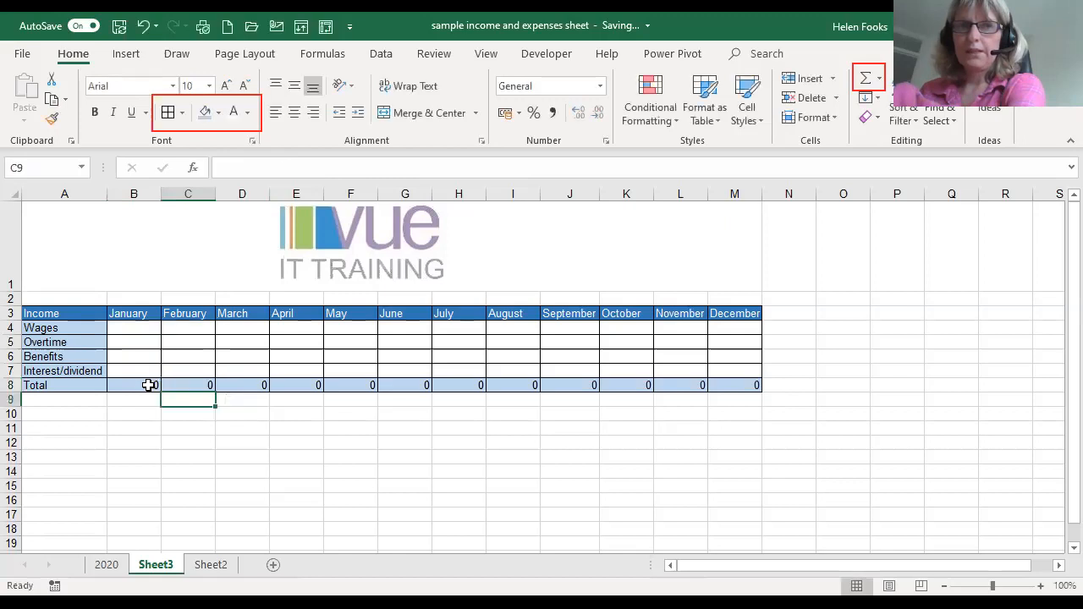
double_click(150, 386)
key(Return)
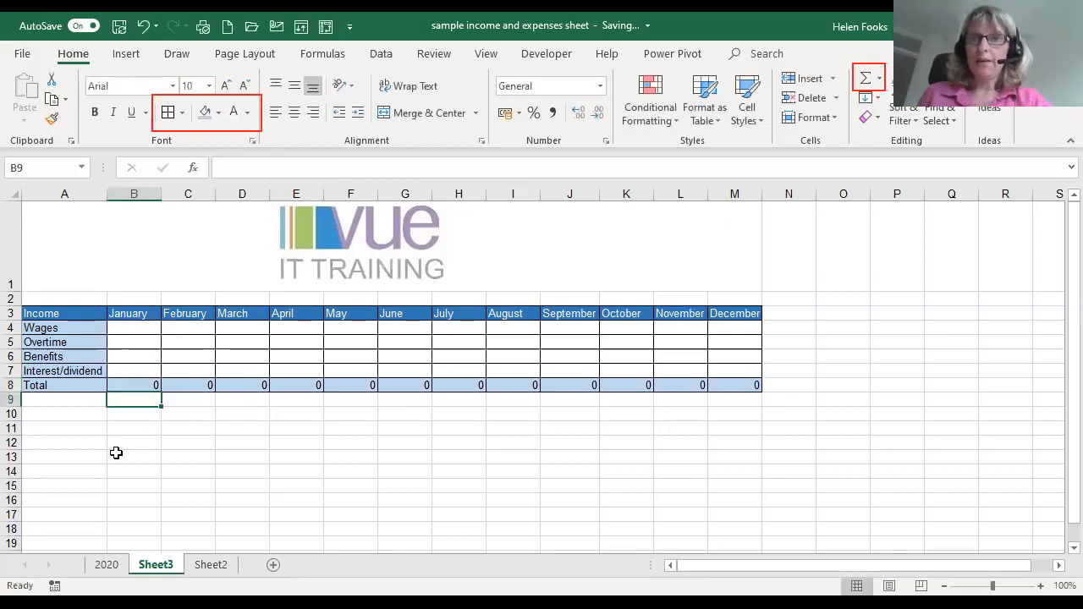
- View the finished income and expenses layout on the 2020 sheet as a reference, and return to Sheet3
click(64, 428)
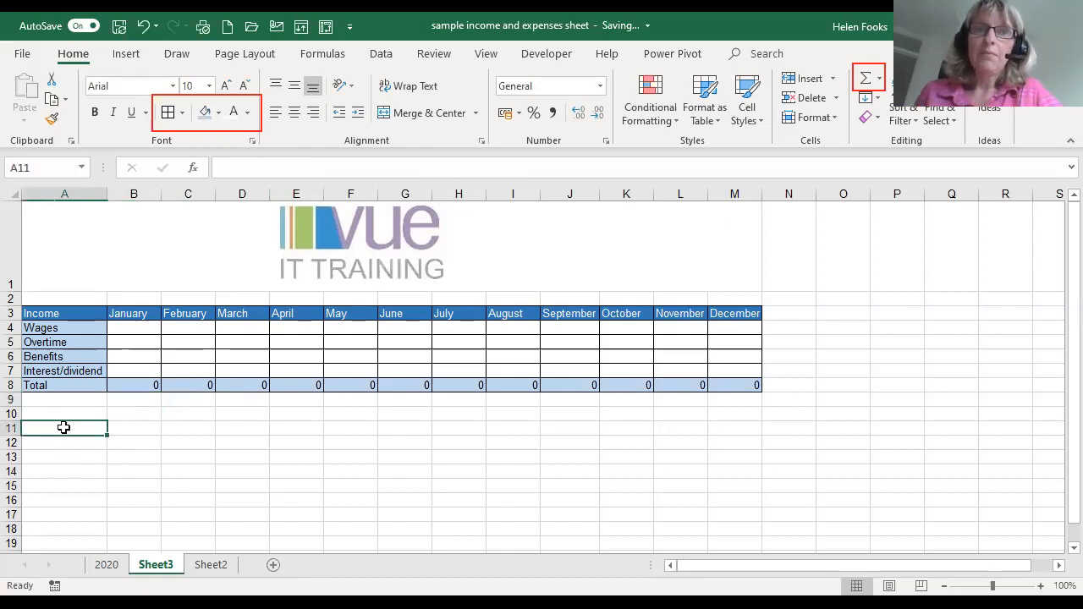
click(105, 564)
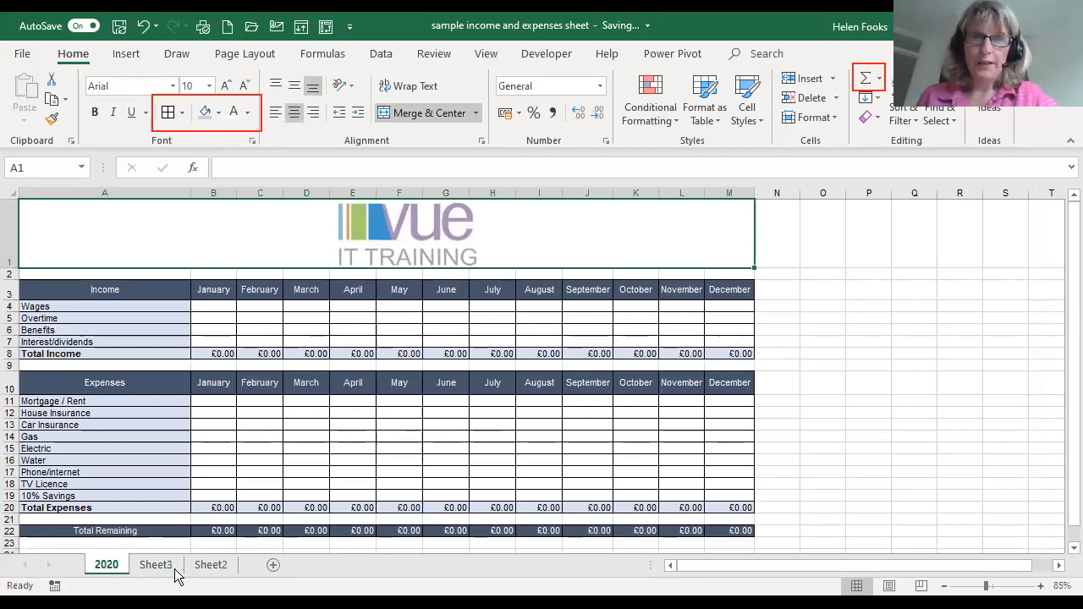
click(172, 570)
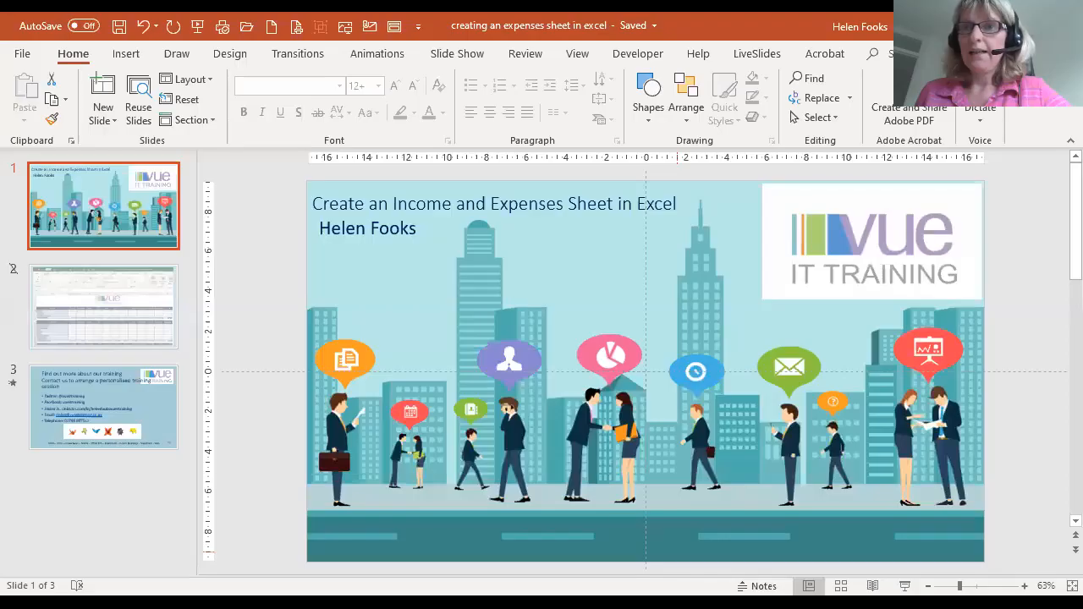
- Present the PowerPoint deck from its first slide and advance to the closing contact slide
key(F5)
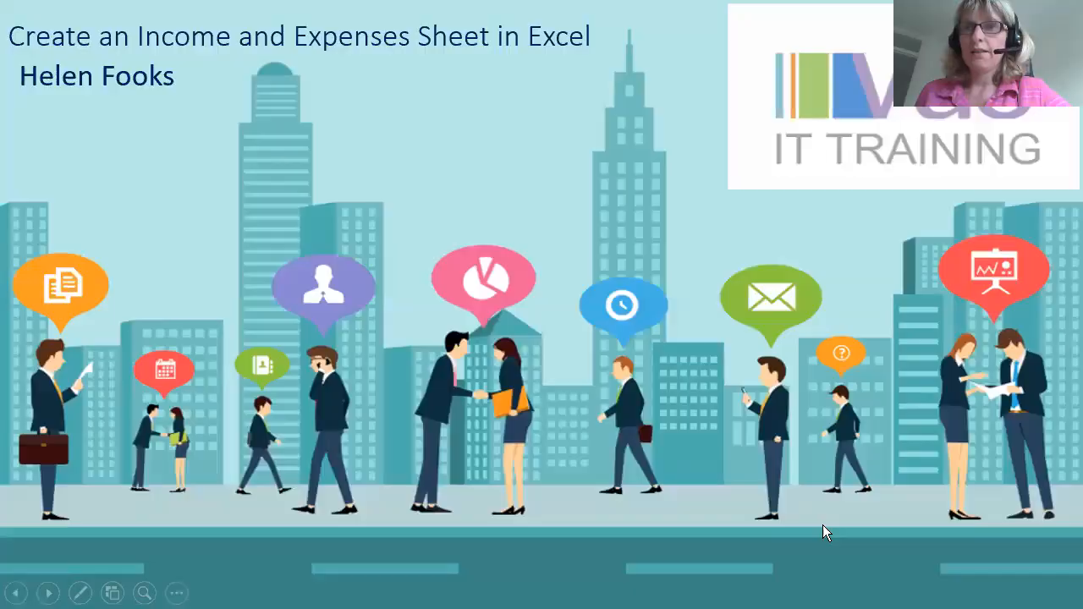
click(823, 526)
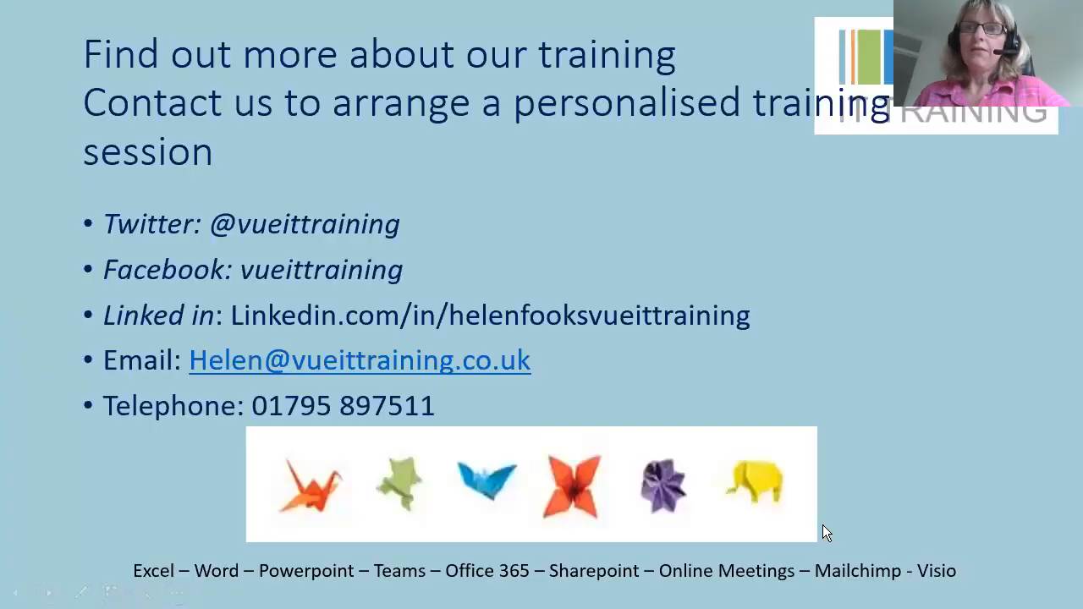